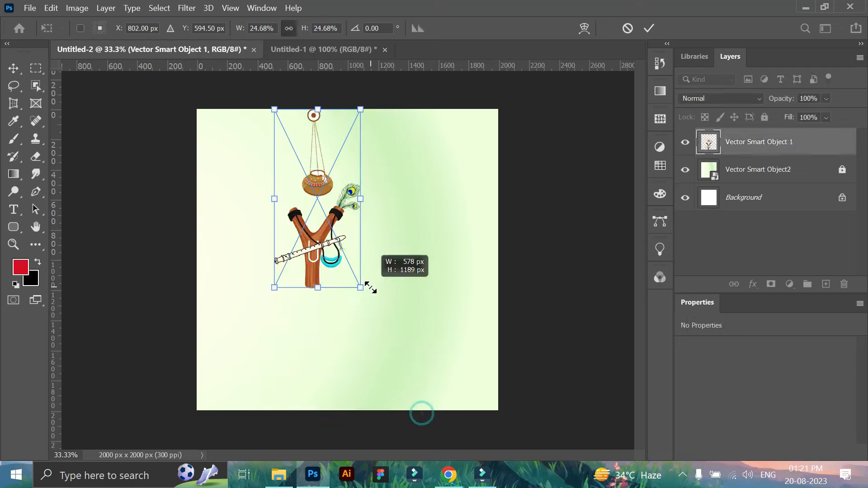
Place the slingshot-and-pot artwork at 578 × 1189 px in the upper middle of the canvas and add an empty layer directly beneath it.
left_click(649, 28)
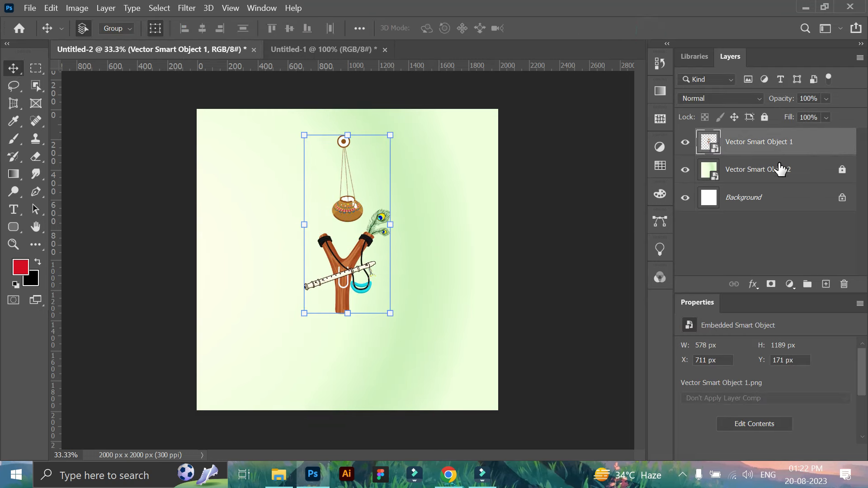
key("ctrl+shift+alt+n")
key("ctrl+bracketleft")
Paint a soft black shadow under the slingshot's base with a flattened Soft Round brush at 187 px and 0% hardness.
left_click(14, 140)
left_click(98, 28)
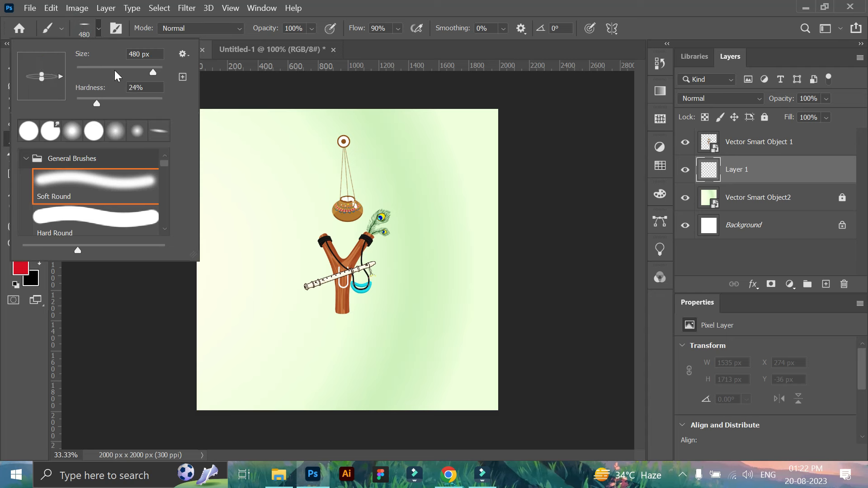
left_click(152, 372)
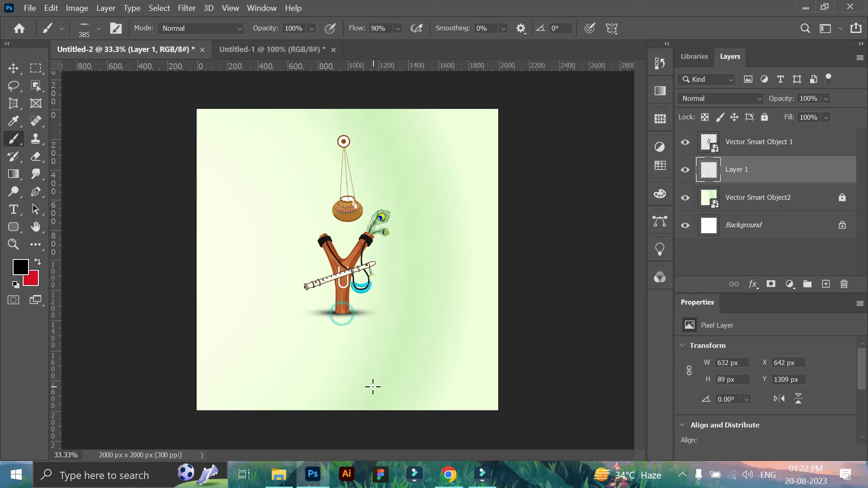
key("Escape")
left_click(99, 29)
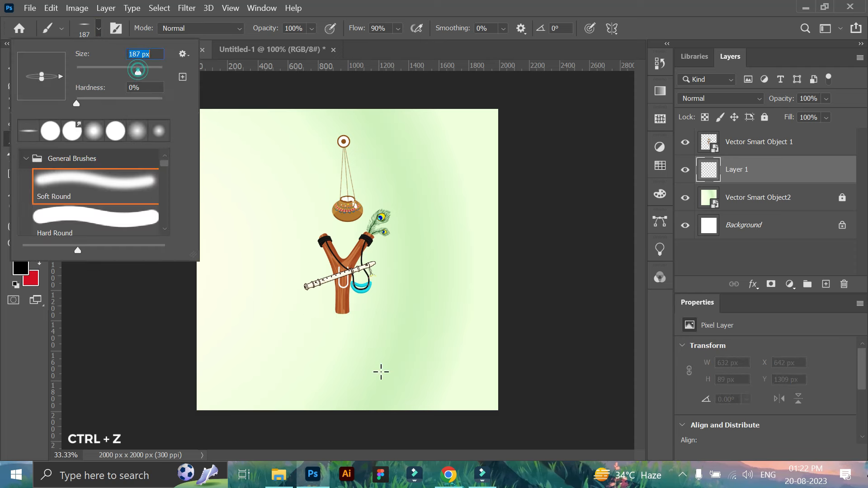
left_click(341, 315)
key("v")
Look over the quote text in the Untitled-1 document and the image files in the janmashtami folder.
left_click(251, 50)
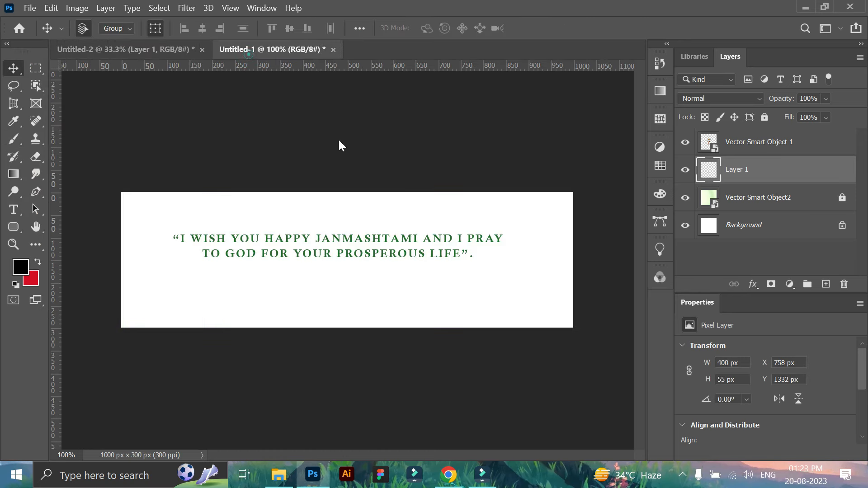
left_click(175, 49)
left_click(279, 475)
left_click(426, 309)
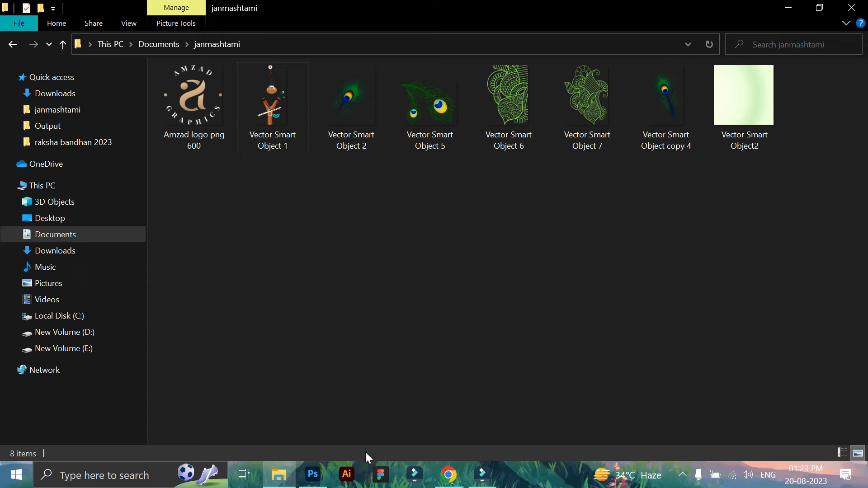
left_click(313, 475)
Add a text line reading "JANMASHTAMI" and move it beneath the slingshot.
left_click(570, 299)
key("t")
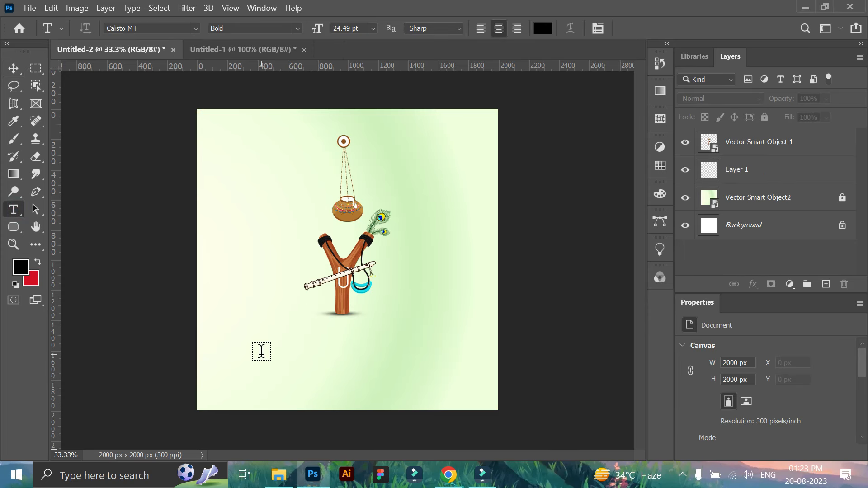
left_click(254, 360)
key("BackSpace")
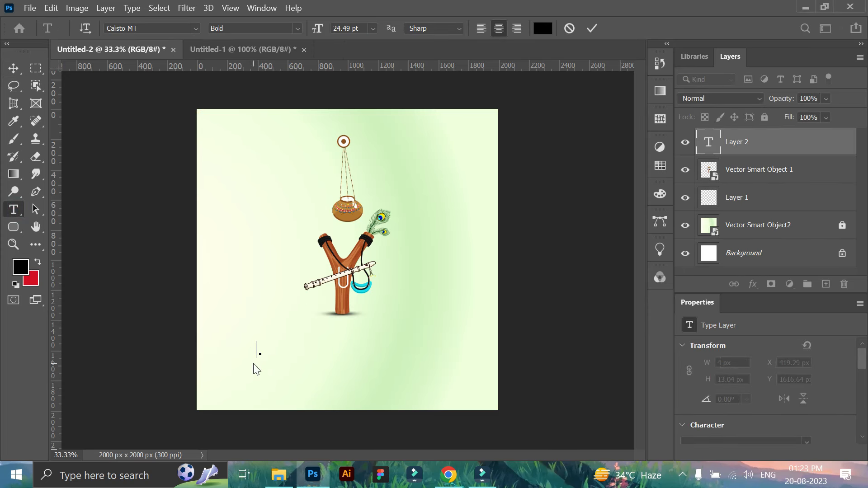
type("JANMA")
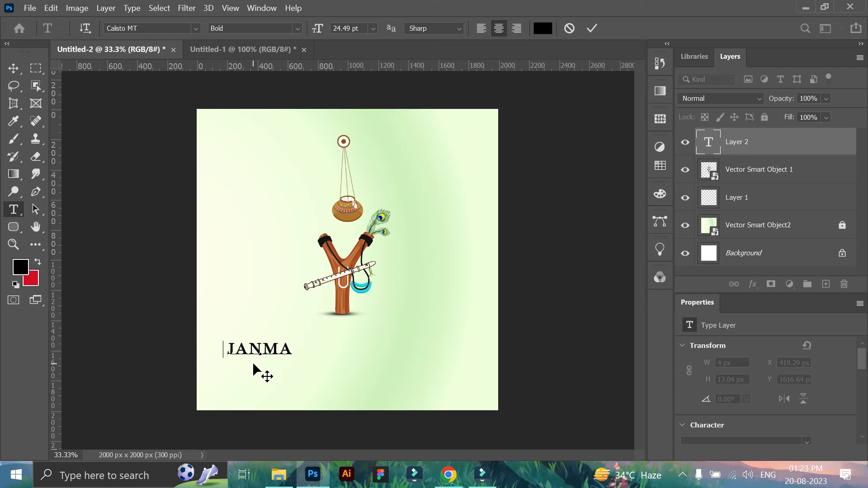
type("S")
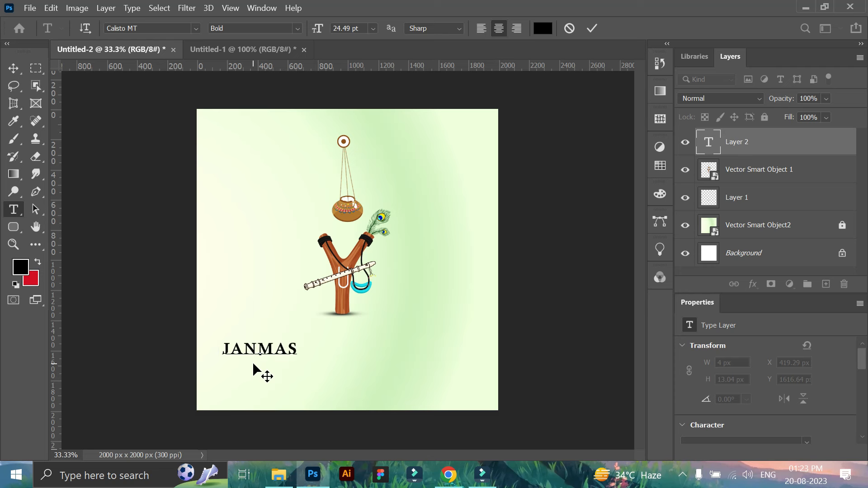
type("HTAMI")
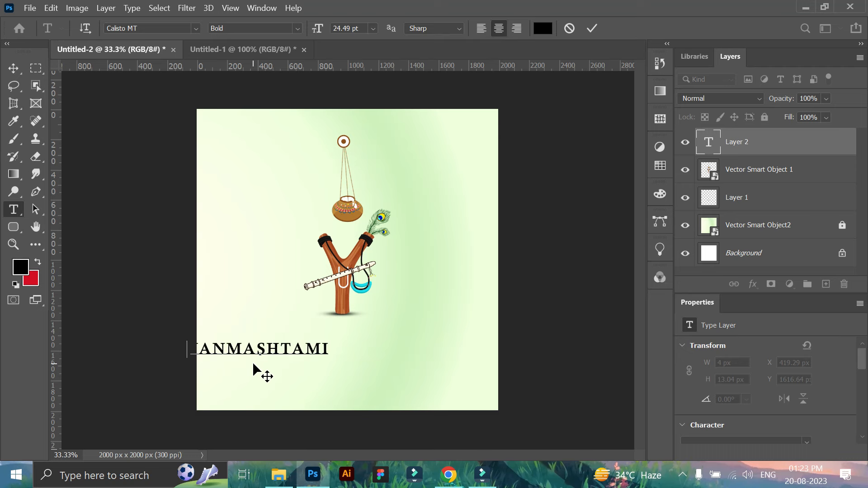
left_click(592, 28)
left_click(14, 69)
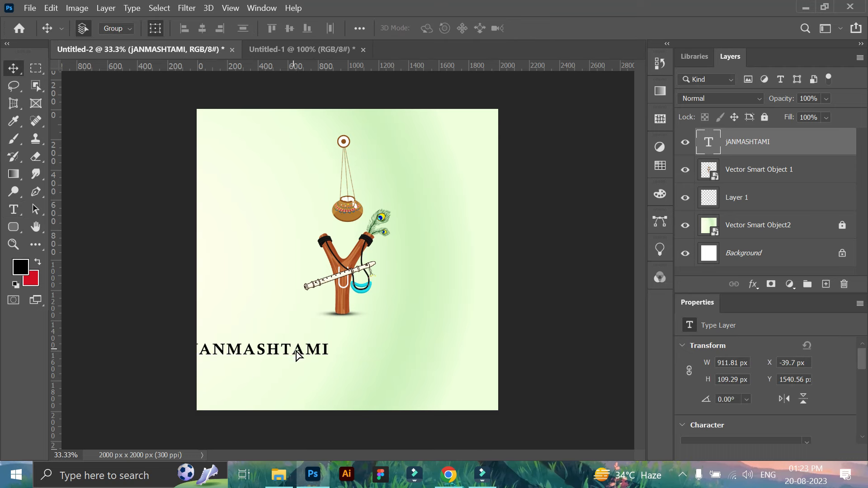
left_click_drag(300, 360, 362, 359)
Set the text line's font to Darling Girl Demo and turn off All Caps.
scroll(772, 417, "down", 3)
left_click(807, 388)
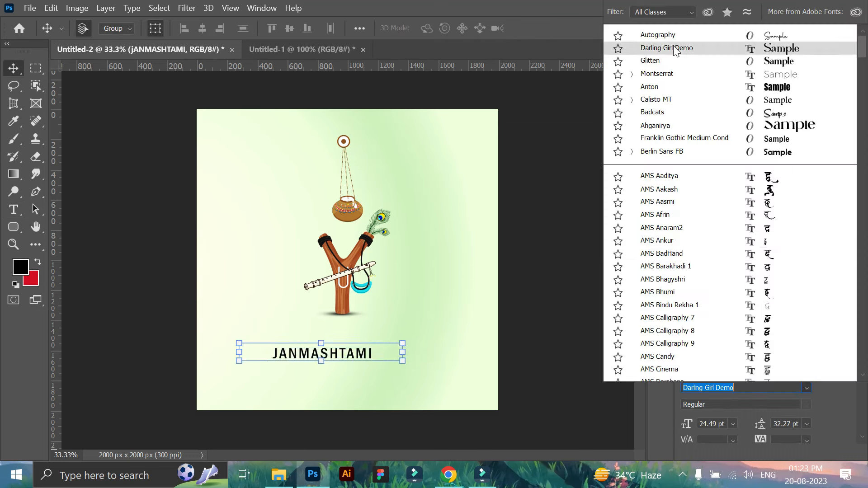
left_click(706, 48)
scroll(756, 416, "down", 5)
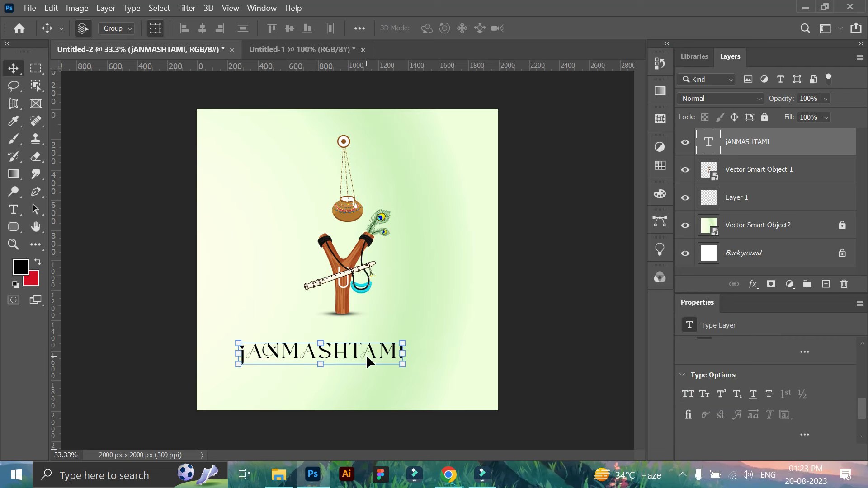
left_click_drag(380, 350, 390, 354)
Replace the wording of the text line with "Janmashtami" in mixed case.
double_click(387, 352)
key("BackSpace")
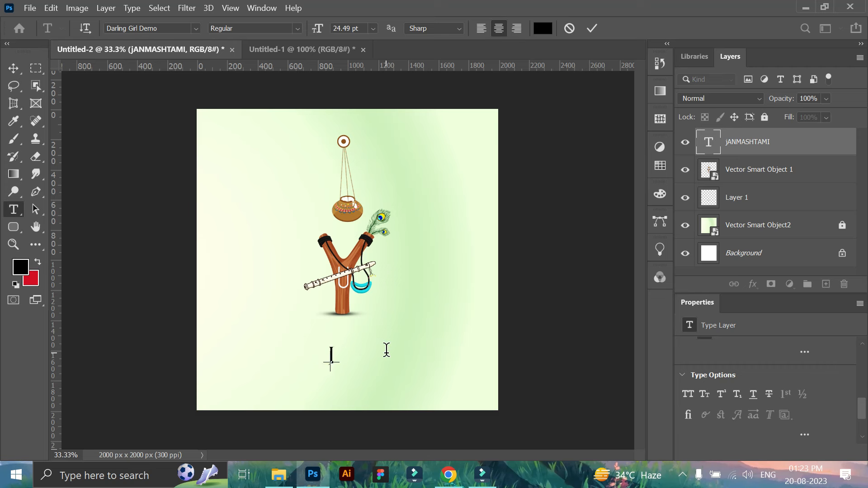
type("Janmas")
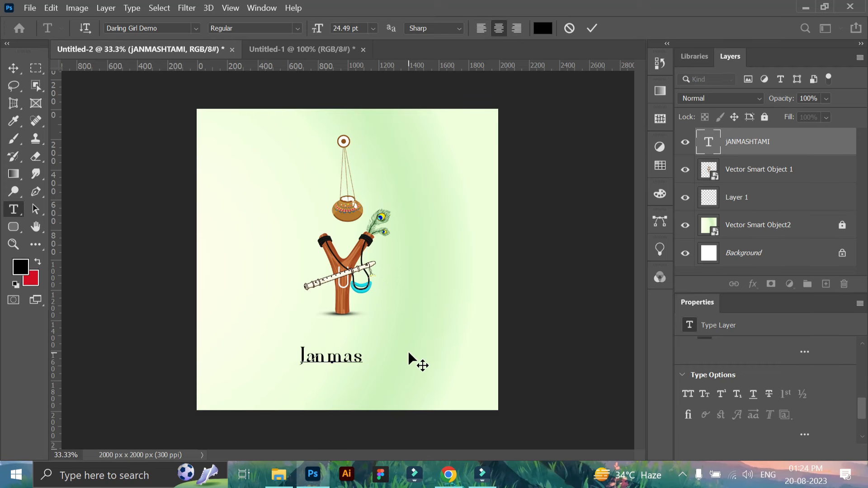
type("htam")
key("BackSpace")
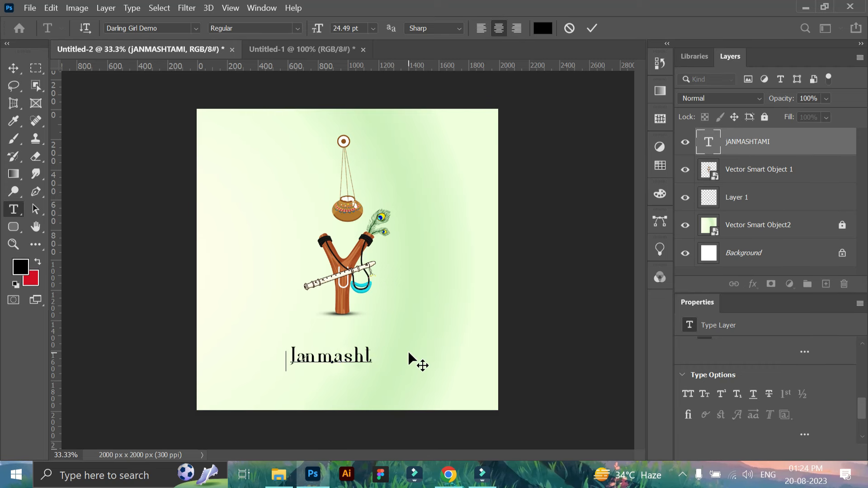
type("ami")
left_click(593, 28)
key("v")
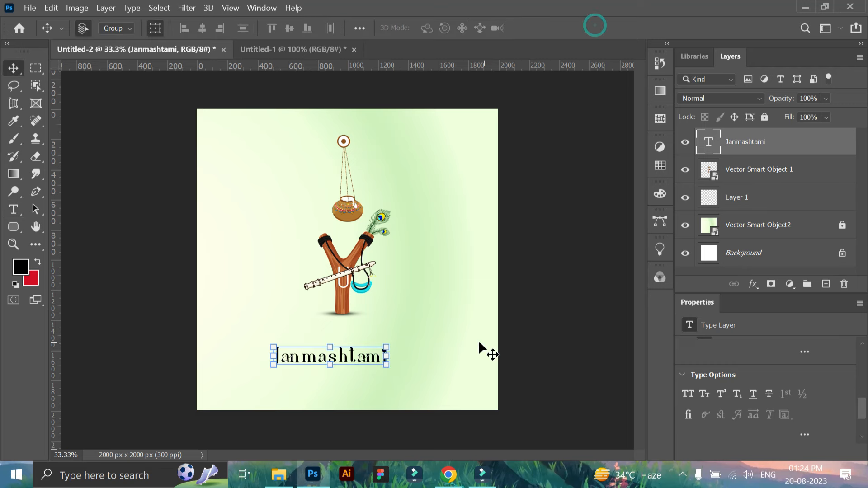
Enlarge the Janmashtami title to 156.80% and centre it beneath the slingshot with its tracking set to 0.
left_click_drag(386, 365, 453, 384)
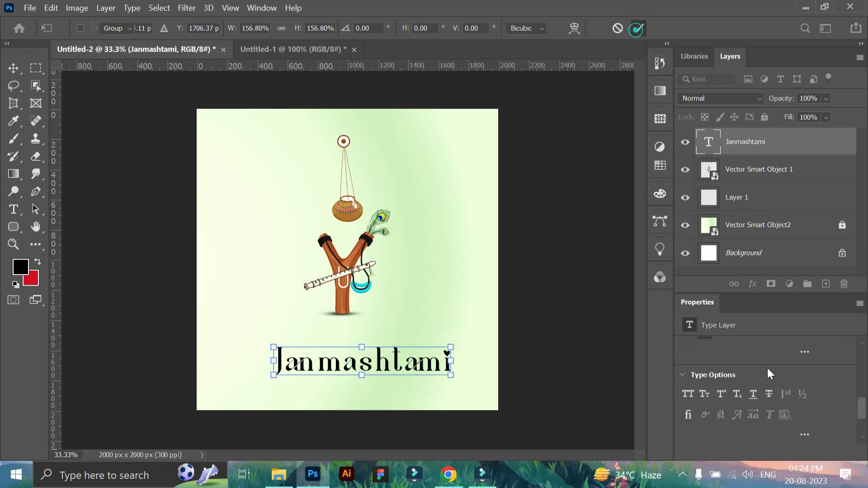
key("Return")
scroll(822, 407, "up", 3)
left_click(807, 397)
left_click(786, 307)
left_click_drag(394, 365, 427, 362)
left_click(638, 28)
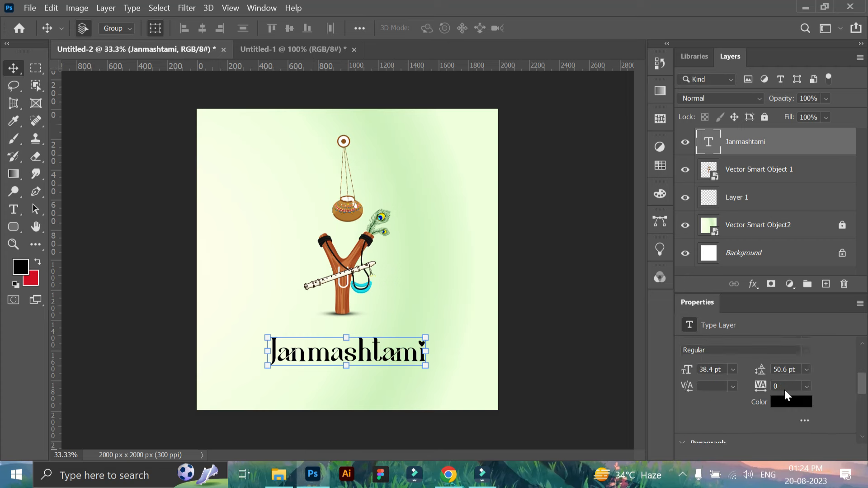
scroll(789, 409, "down", 1)
left_click(791, 374)
left_click(375, 222)
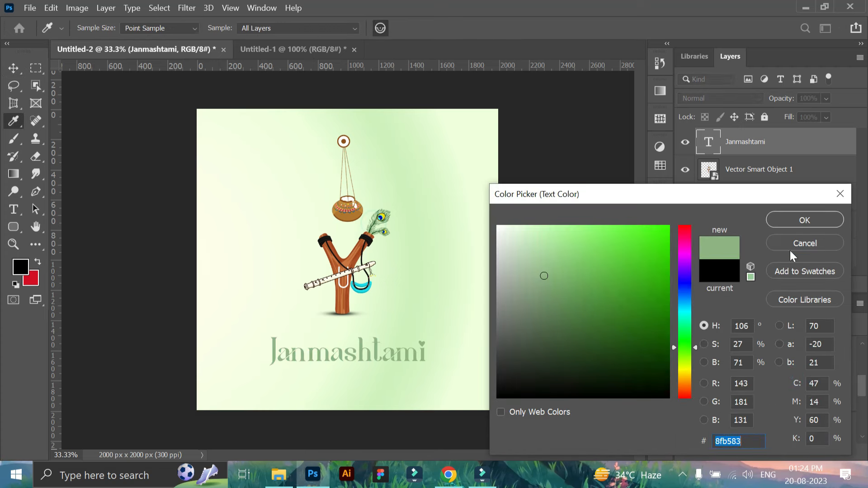
left_click(788, 249)
left_click(753, 284)
left_click(781, 374)
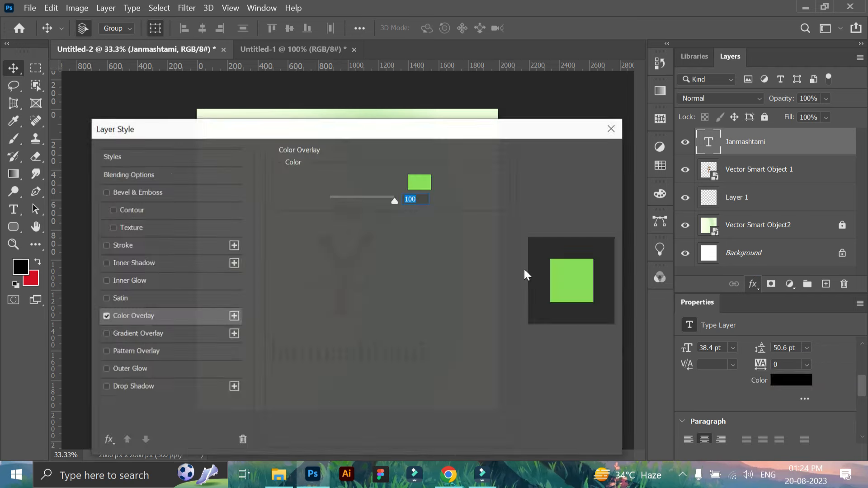
left_click_drag(474, 133, 362, 411)
left_click(420, 457)
left_click(561, 308)
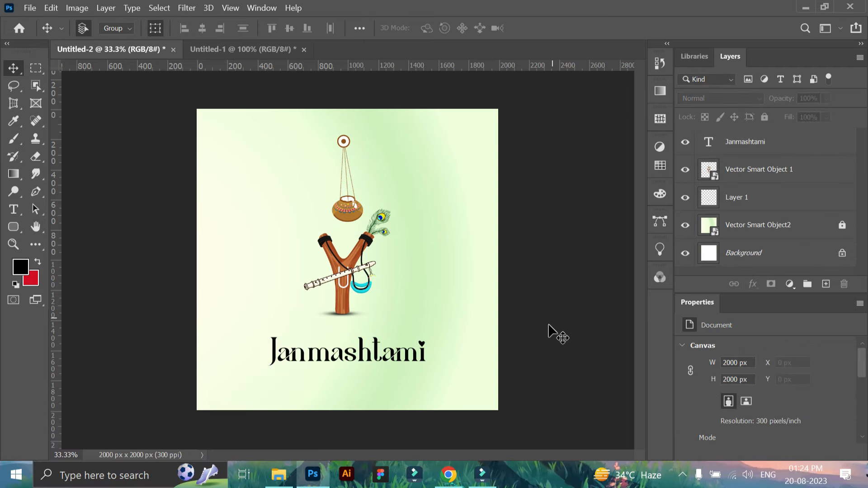
Duplicate the Janmashtami title just above the original and change the copy's wording to "Krishna".
left_click(419, 362)
key("ctrl+j")
left_click_drag(394, 360, 392, 333)
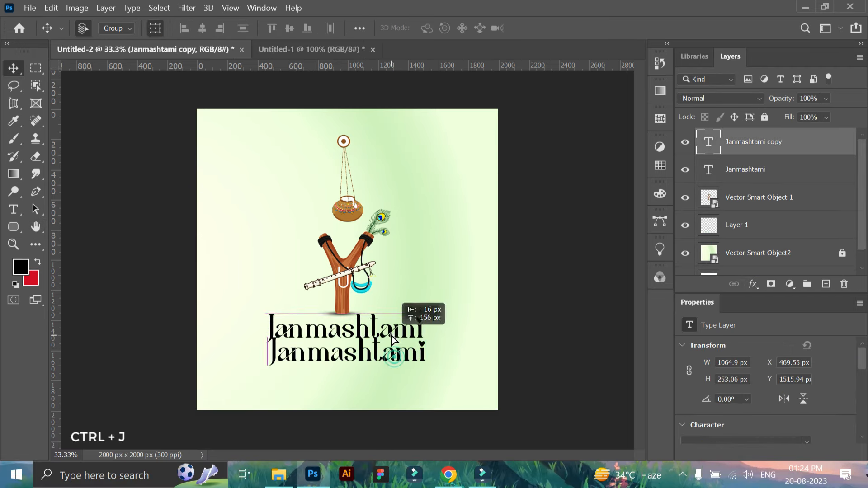
double_click(392, 333)
key("BackSpace")
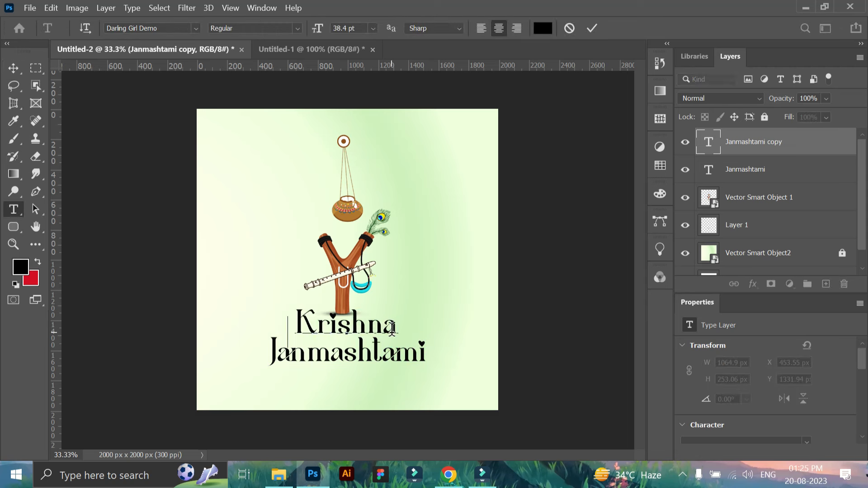
left_click(592, 28)
Set the Krishna text's font to Autography and move it over the upper left part of the Janmashtami title.
left_click(805, 408)
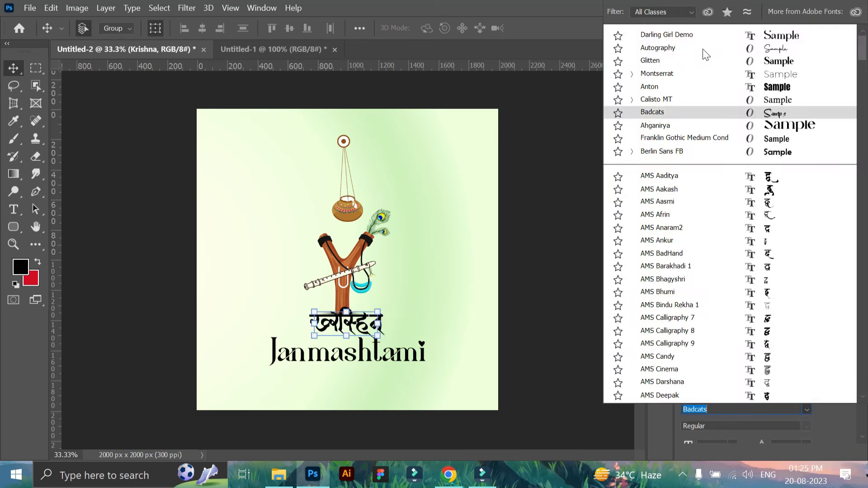
left_click(702, 48)
left_click_drag(355, 333, 293, 309)
Duplicate the Krishna text and change the wording of the copy above it to "Happy".
key("ctrl+j")
double_click(292, 303)
type("Happy")
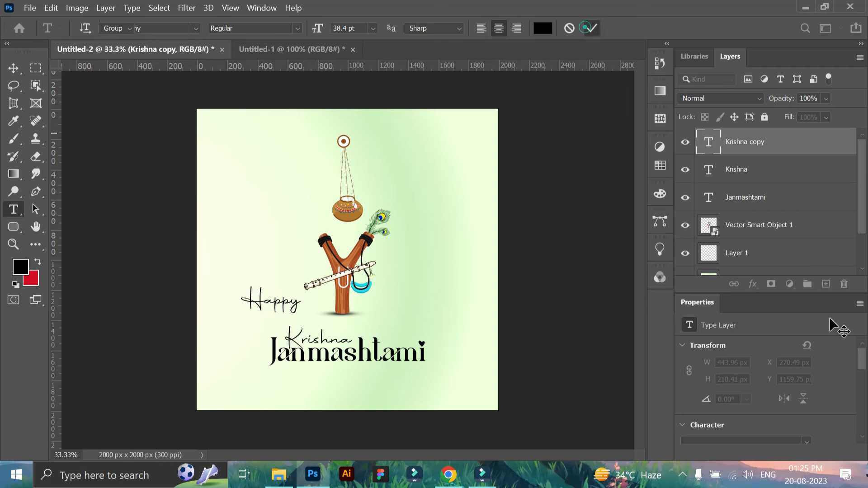
Set the Happy text's font to Montserrat and its tracking to 200.
scroll(819, 376, "down", 1)
left_click(803, 419)
left_click(686, 71)
scroll(784, 430, "down", 2)
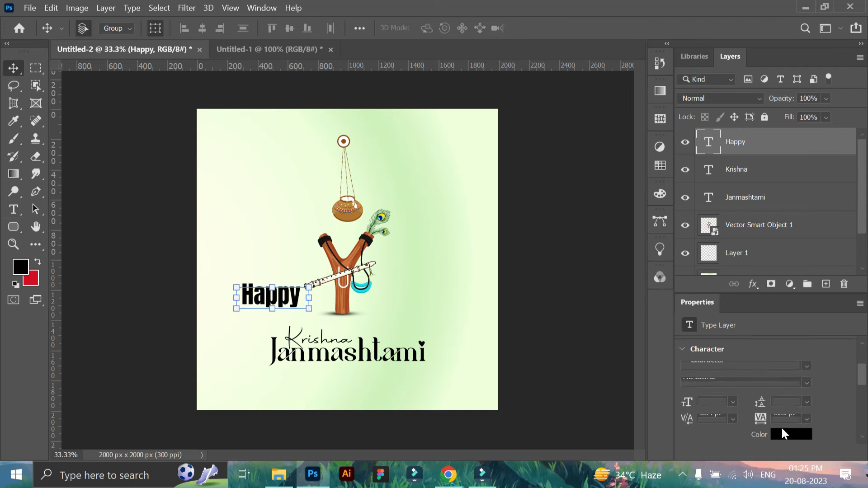
scroll(785, 427, "down", 1)
left_click(807, 397)
left_click(797, 381)
left_click(806, 398)
left_click(791, 389)
Turn on All Caps for the Happy text and set its font style to ExtraLight.
scroll(750, 418, "down", 5)
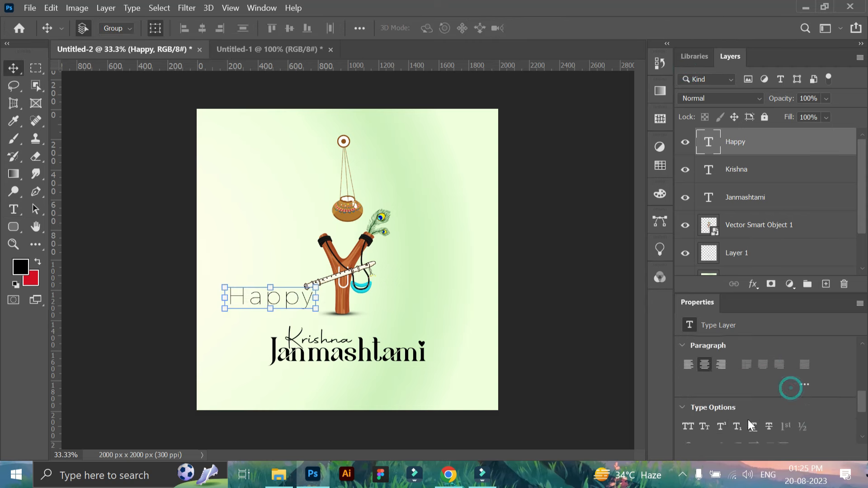
left_click(688, 426)
scroll(774, 362, "up", 3)
left_click(805, 395)
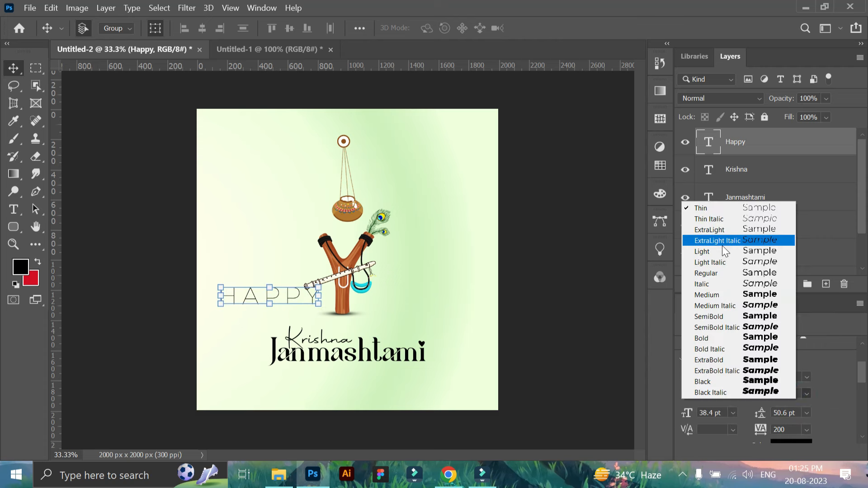
left_click(710, 229)
Shrink the HAPPY text to about 13 pt and place it above the Janmashtami title beside Krishna.
left_click_drag(318, 297, 380, 341)
left_click(15, 245)
left_click(14, 68)
Give the HAPPY text a heavier Montserrat style and scale it down to about 165 px wide.
scroll(787, 429, "down", 1)
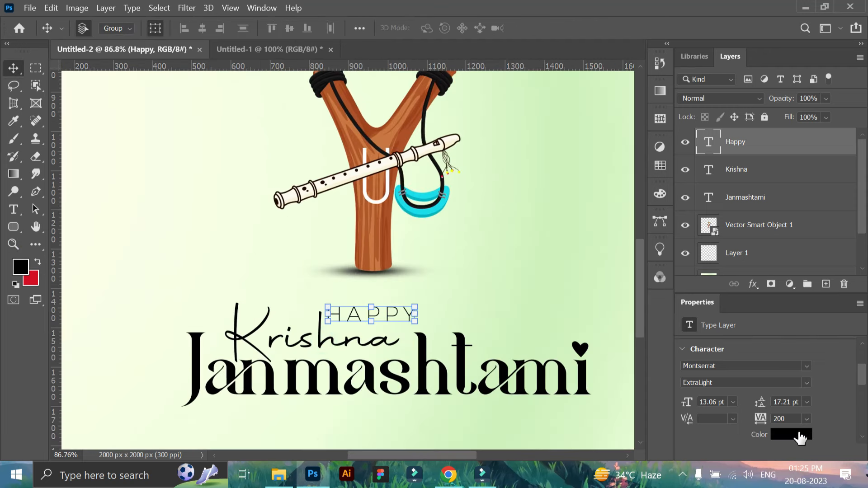
left_click(805, 382)
left_click(719, 241)
left_click_drag(416, 303, 374, 312)
left_click(513, 263)
Nudge the HAPPY text slightly down into the gap between the end of Krishna and the Janmashtami title.
left_click(14, 245)
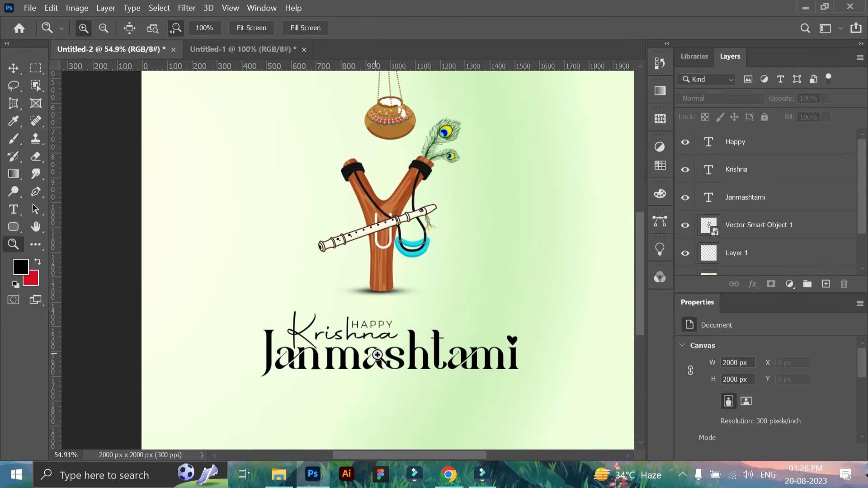
left_click_drag(378, 355, 415, 407)
key("v")
left_click(380, 312, "ctrl")
left_click_drag(380, 309, 383, 318)
left_click(13, 245)
left_click_drag(438, 328, 362, 382)
key("v")
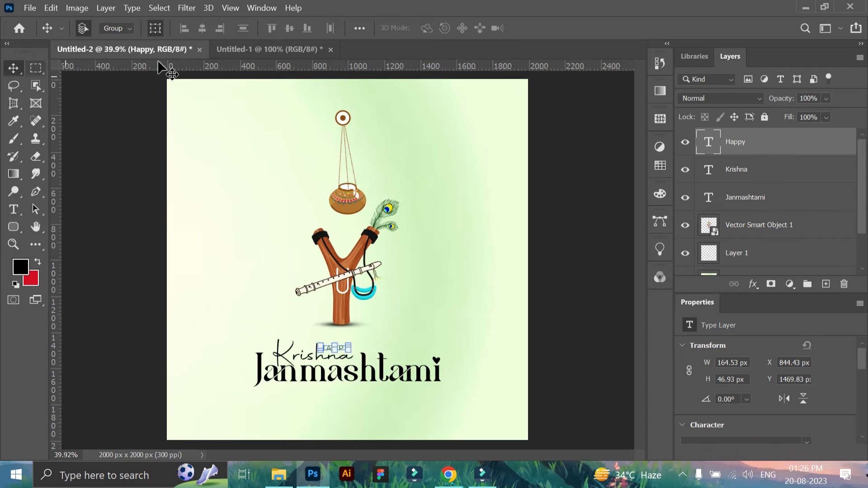
Copy the green "I wish you Happy Janmashtami" quote from Untitled-1 into the poster and enlarge it centred below the title.
left_click(243, 49)
left_click_drag(377, 248, 366, 414)
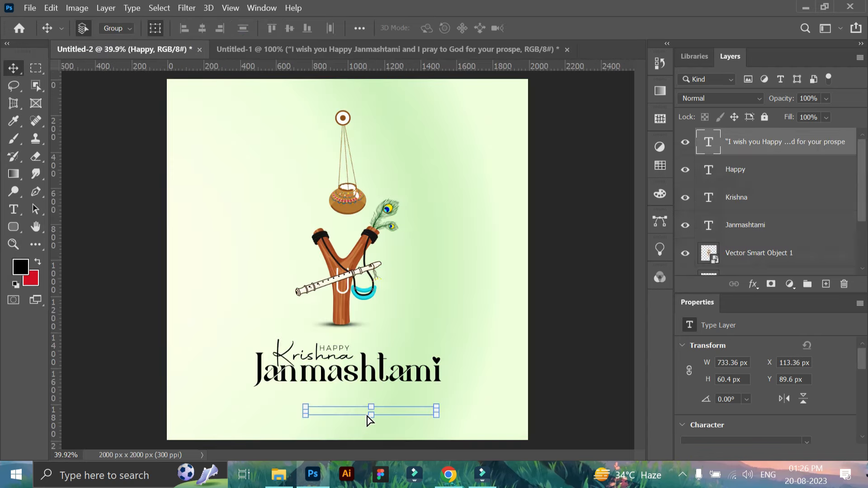
left_click_drag(306, 407, 185, 350)
left_click_drag(397, 406, 419, 402)
left_click(563, 308)
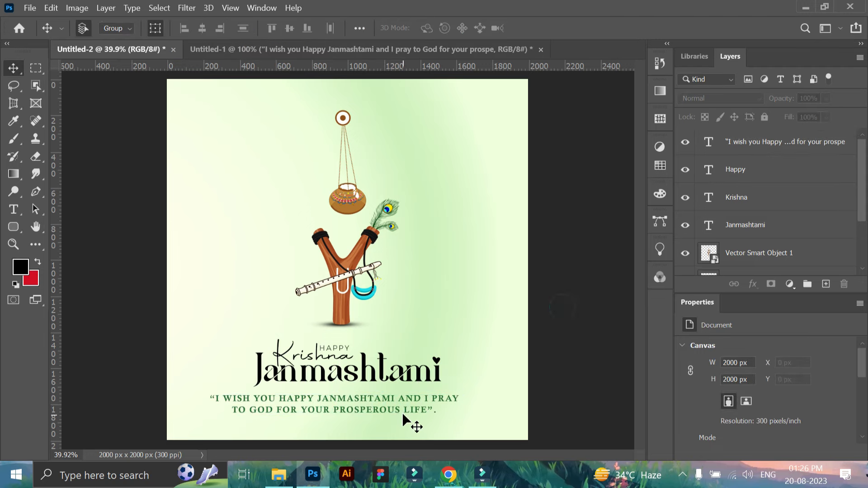
Recolour the Janmashtami title with the dark green sampled from the wish quote.
left_click(399, 376)
left_click(15, 248)
left_click_drag(386, 400, 410, 466)
left_click_drag(325, 411, 403, 389)
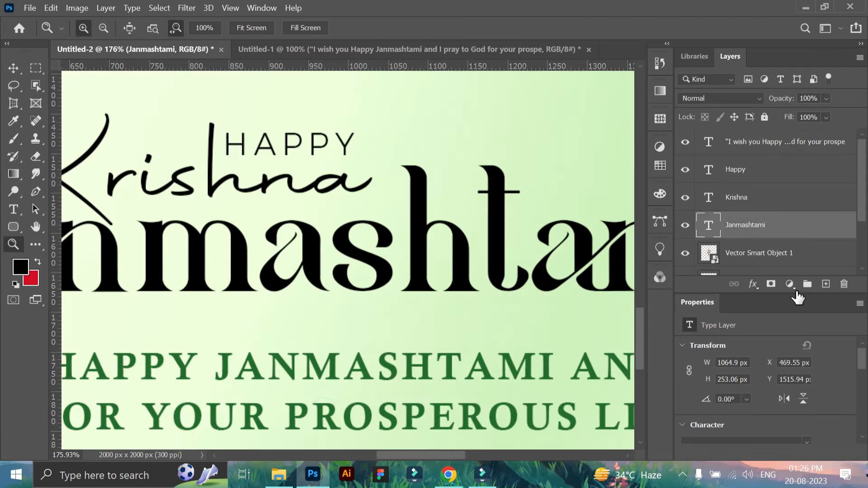
left_click(708, 345)
left_click(793, 424)
left_click(448, 362)
left_click(805, 220)
Recolour the Krishna and HAPPY texts with the same dark green as the Janmashtami title.
left_click(212, 148)
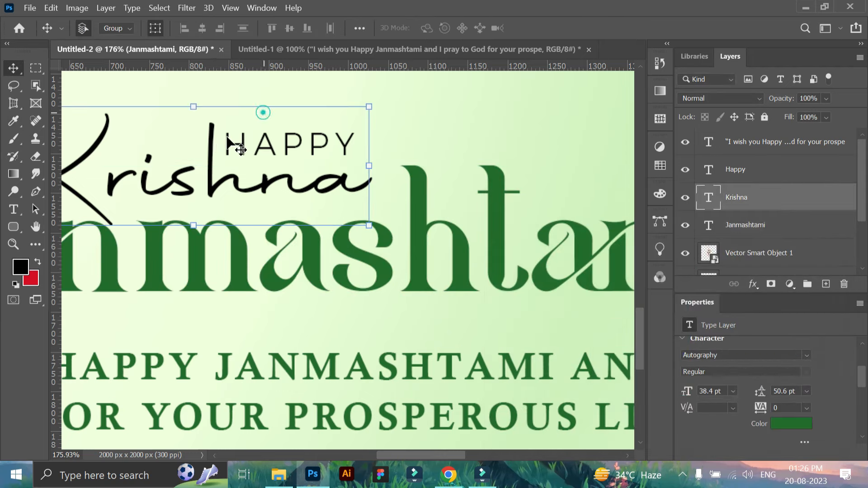
left_click(792, 424)
left_click(427, 243)
left_click(819, 225)
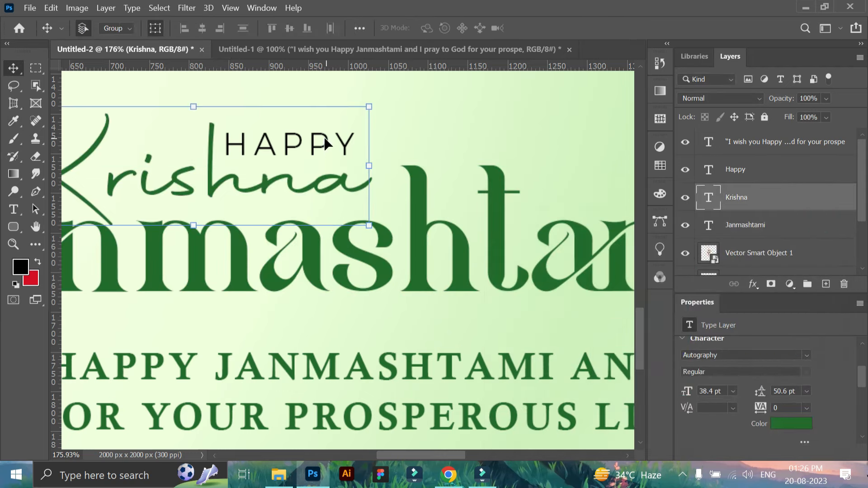
left_click(317, 144)
left_click(792, 424)
left_click(416, 252)
left_click(783, 224)
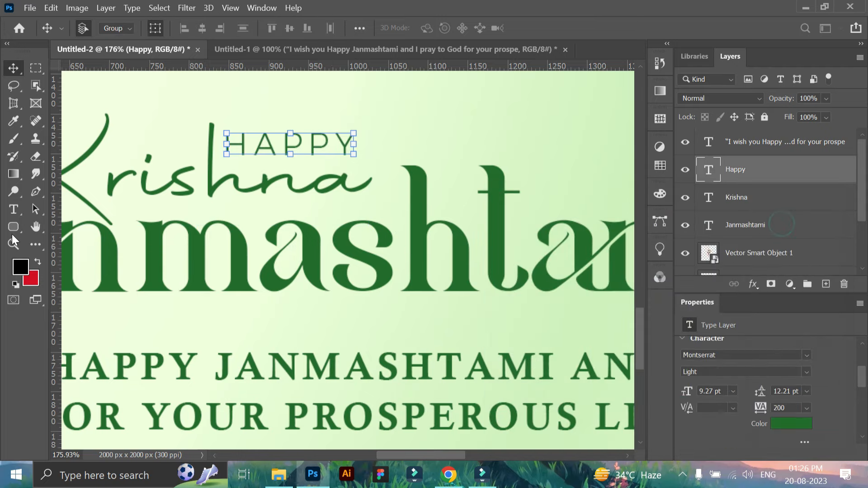
Scale the wish quote down to about 10.59 pt and move it slightly up beneath the Janmashtami title.
left_click(14, 244)
left_click_drag(303, 232, 239, 230)
left_click_drag(342, 382, 368, 363)
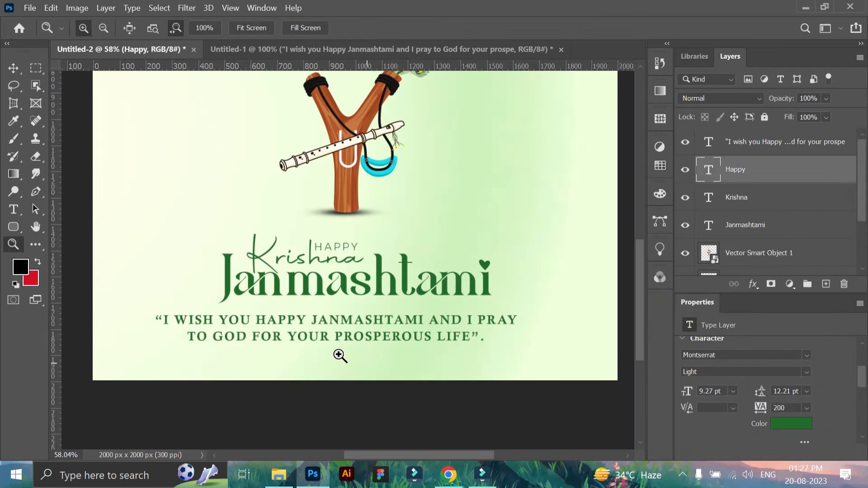
left_click(16, 74)
left_click(476, 328)
double_click(475, 328)
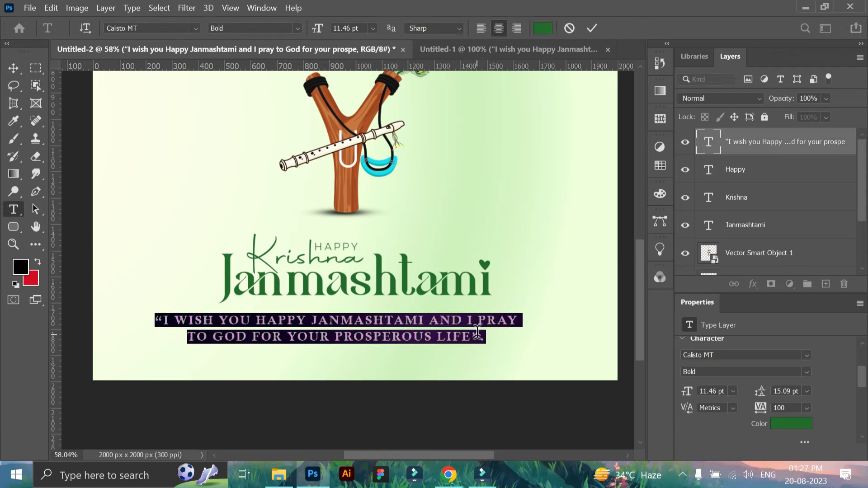
left_click(592, 28)
left_click_drag(469, 330, 498, 333)
mouse_move(432, 321)
left_mouse_down()
mouse_move(449, 325)
mouse_move(440, 324)
left_mouse_up()
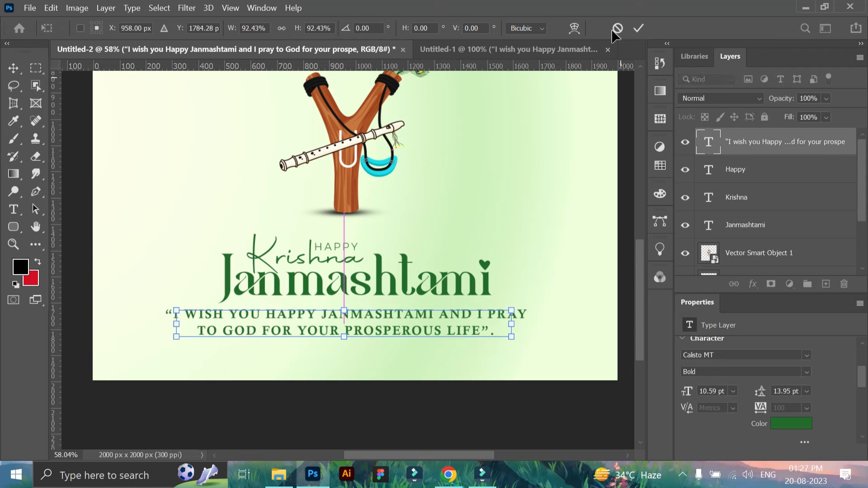
left_click(637, 28)
Move the quote layer beneath the Janmashtami layer, align both horizontally on their centres and shift them slightly right.
left_click(13, 246)
left_click_drag(352, 372, 317, 314)
left_click(20, 73)
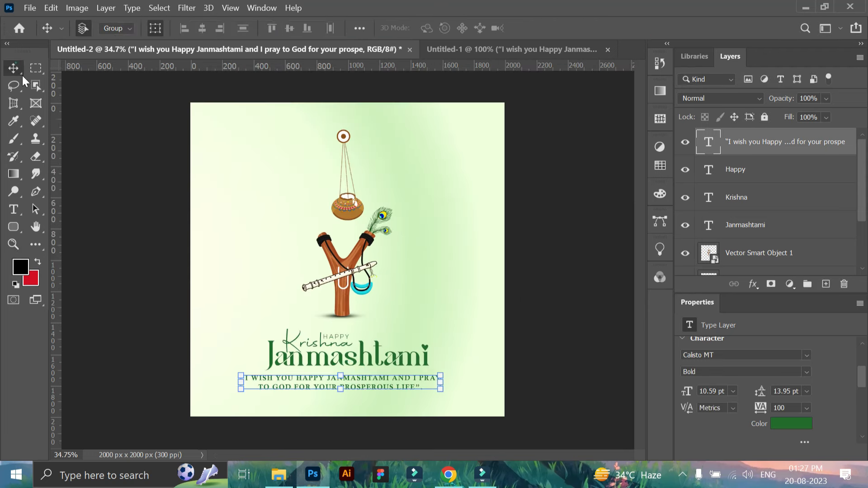
left_click_drag(749, 150, 746, 199)
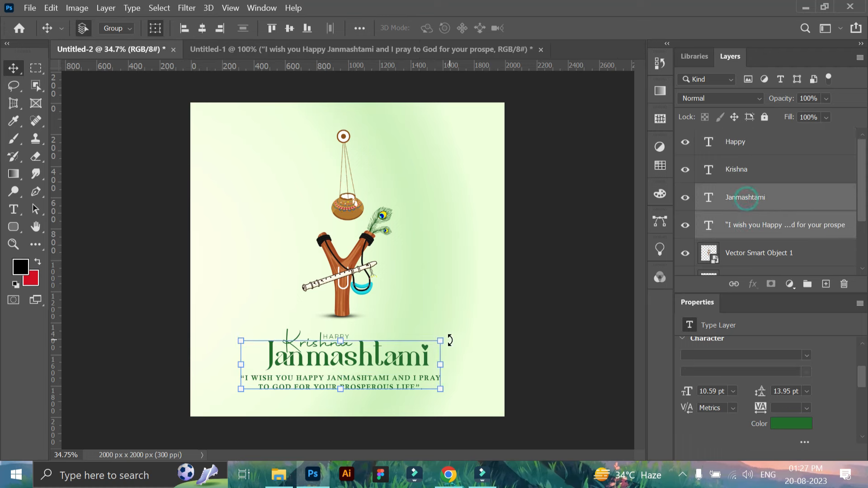
left_click(201, 35)
left_click_drag(381, 365, 388, 366)
left_click(580, 357)
Select the four text layers and move them together slightly up, closer to the slingshot artwork.
key("z")
left_click_drag(307, 393, 331, 425)
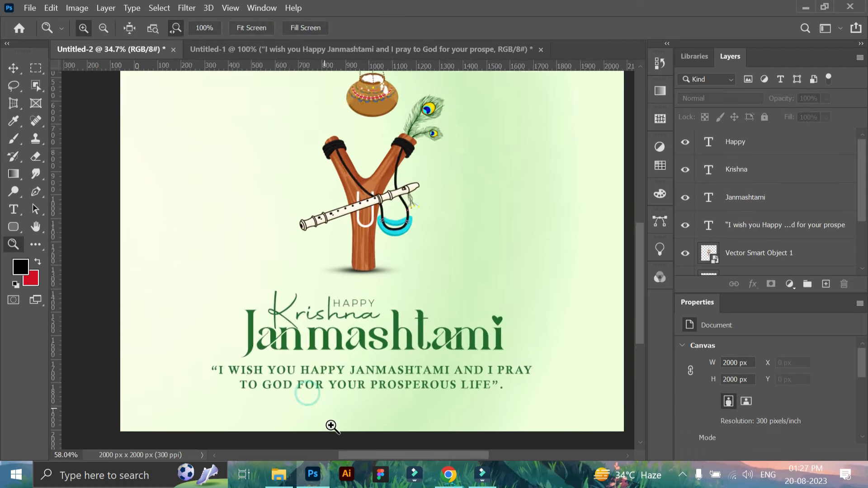
left_click_drag(346, 339, 301, 292)
left_click_drag(361, 357, 376, 373)
left_click(13, 68)
left_click_drag(243, 335, 395, 346)
left_click(484, 335)
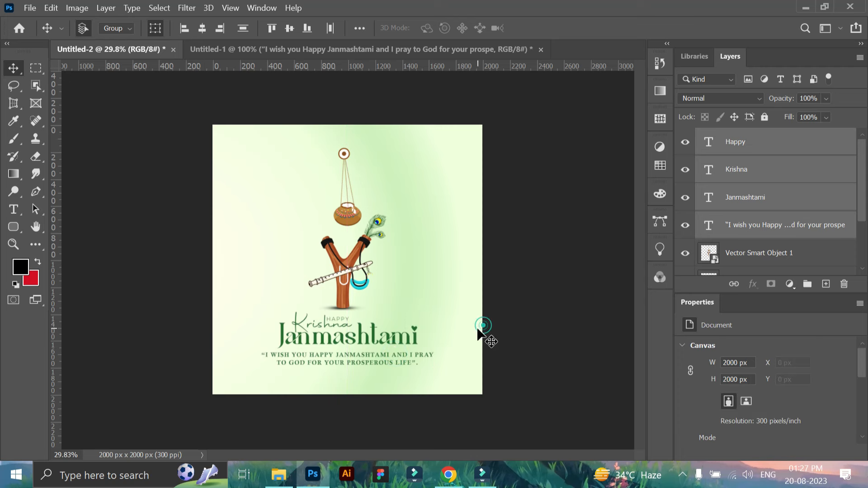
Shift the slingshot artwork together with its shadow slightly so it sits centred above the title.
left_click(372, 271)
left_click(745, 253, "ctrl")
left_click_drag(387, 311, 359, 257)
left_click(638, 28)
left_click(548, 297)
left_click(362, 258)
left_click(742, 253, "ctrl")
left_click(529, 270)
Place the Vector Smart Object 5 feather image from the janmashtami folder, scaled down small at the flute's upper end.
left_click(279, 474)
left_click_drag(430, 104, 372, 289)
key("Return")
key("z")
left_click_drag(393, 231, 452, 294)
key("v")
left_click_drag(361, 404, 357, 336)
left_click(649, 31)
Move the small feather layer beneath the slingshot artwork layer and nudge the feather slightly up against the flute's end.
scroll(775, 190, "up", 2)
left_click_drag(777, 148, 741, 189)
left_click(451, 308)
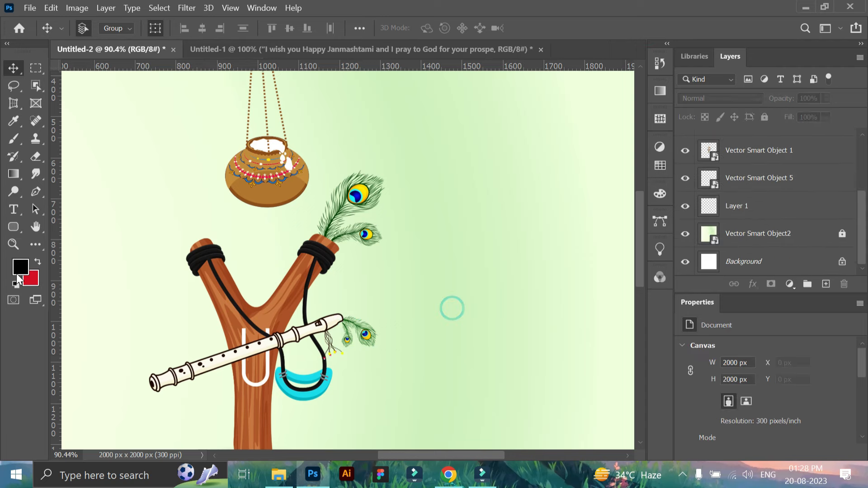
key("z")
left_click_drag(390, 381, 475, 380)
left_click(14, 69)
left_click_drag(313, 215, 313, 203)
left_click(18, 245)
left_click_drag(205, 302, 169, 333)
Place the Vector Smart Object 2 peacock feather directly above the green background layer and lower its opacity to 16%.
left_click(279, 474)
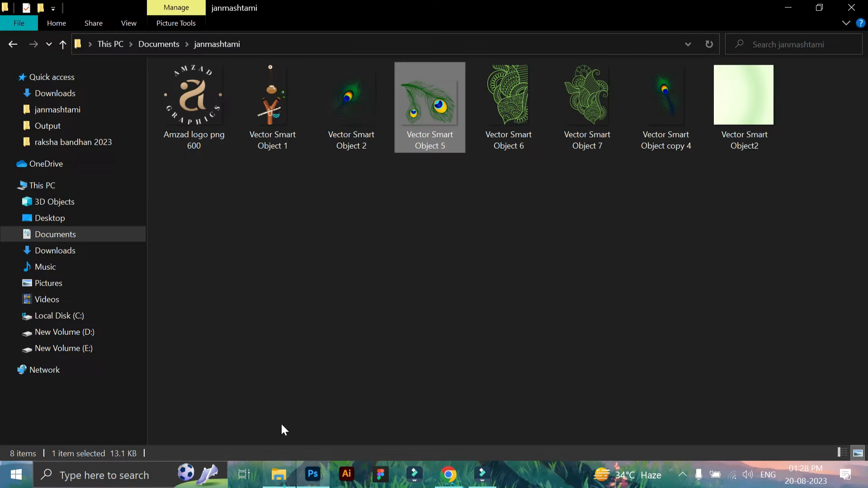
left_click_drag(359, 117, 365, 341)
left_click(652, 28)
left_click_drag(745, 170, 758, 221)
left_click(15, 68)
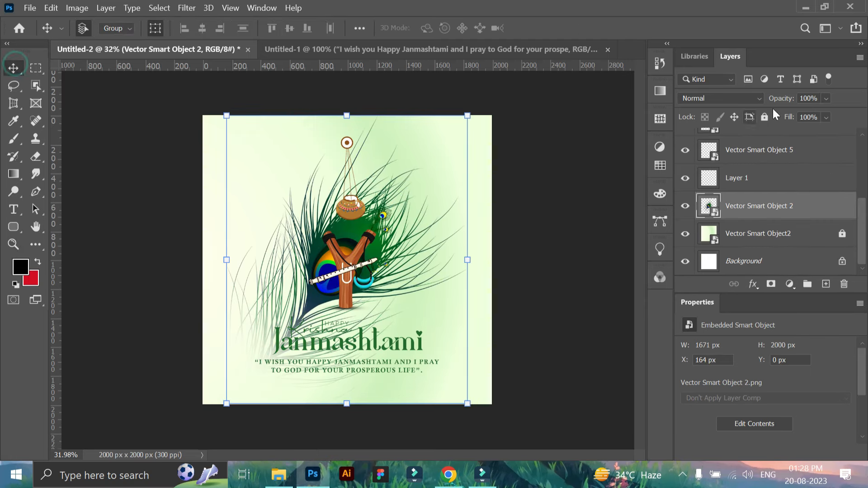
left_click_drag(829, 113, 803, 113)
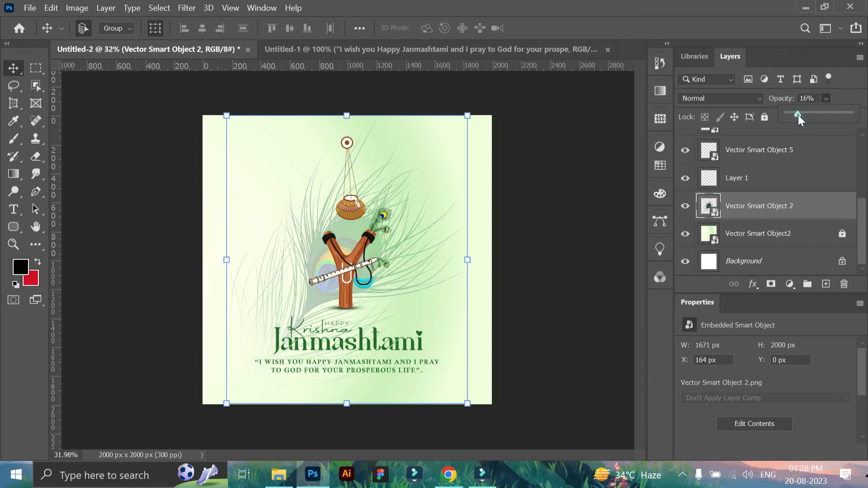
Scale down the faded peacock feather and position it behind the slingshot artwork.
left_click_drag(407, 272, 401, 257)
left_click_drag(467, 260, 439, 257)
left_click_drag(380, 279, 392, 261)
left_click(649, 28)
left_click(562, 267)
Nudge the wish quote slightly up toward the Janmashtami title.
left_click(392, 370)
left_click_drag(392, 370, 391, 370)
left_click_drag(391, 370, 392, 364)
left_click(596, 325)
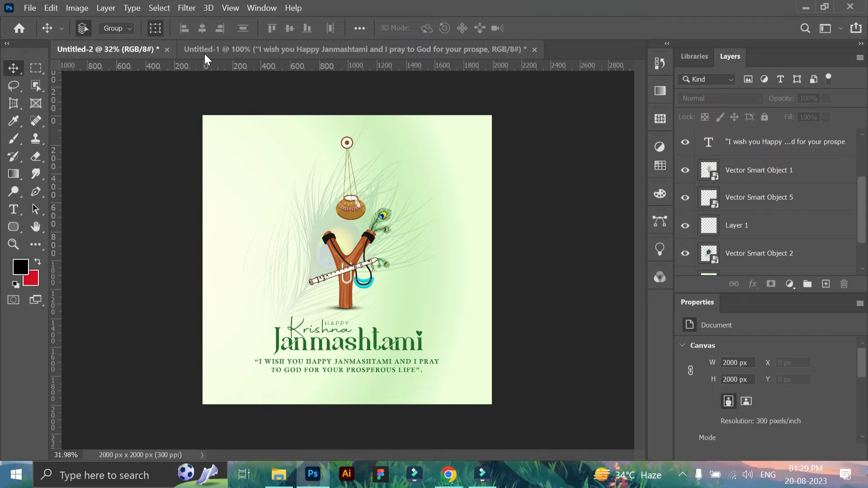
Place the Vector Smart Object 6 pattern about 700 px wide over the poster's upper-right corner at 32% opacity.
left_click(279, 475)
left_click_drag(508, 100, 467, 162)
left_click_drag(523, 228, 516, 231)
left_click(647, 29)
left_click(826, 99)
left_click_drag(812, 116, 810, 117)
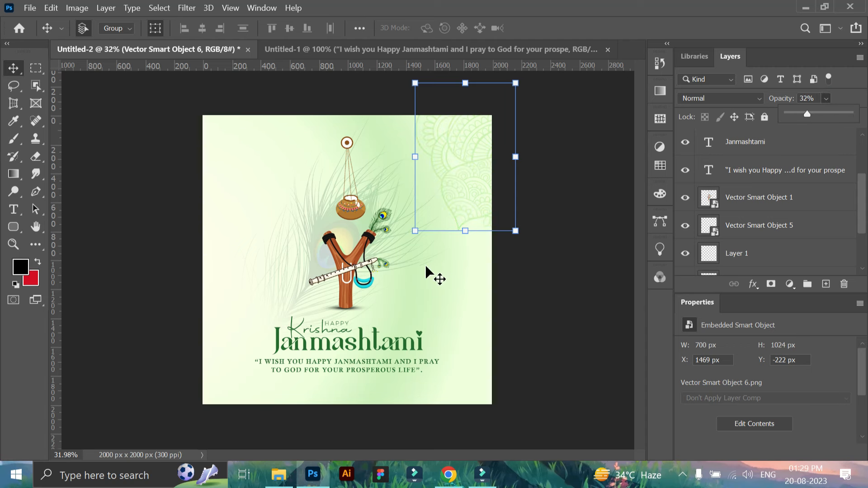
left_click(574, 274)
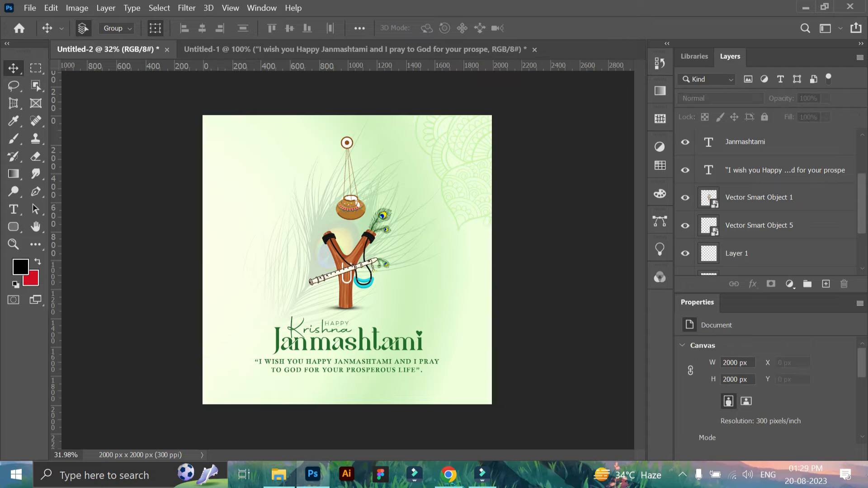
Place the Vector Smart Object 7 pattern about 1202 px wide, partly overhanging the poster's lower-left corner.
key("alt+Tab")
left_click_drag(570, 101, 319, 259)
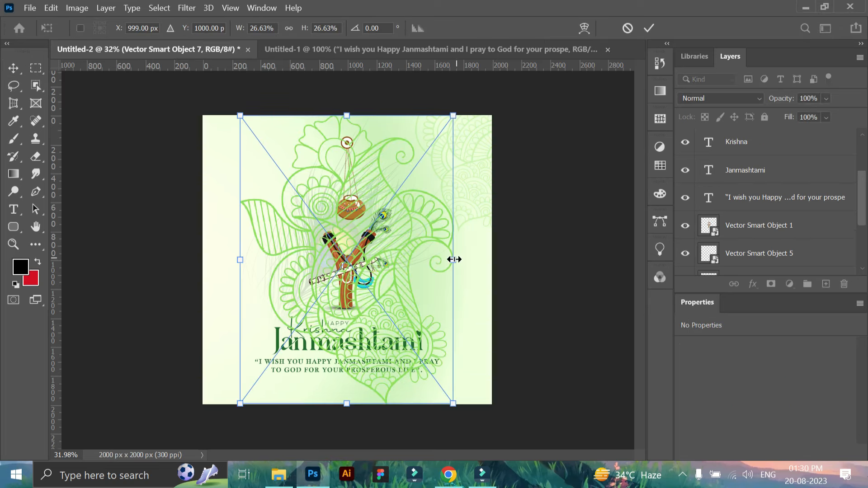
left_click_drag(359, 309, 227, 394)
left_click_drag(229, 355, 224, 352)
left_click_drag(266, 236, 249, 258)
left_click_drag(230, 363, 246, 357)
left_click_drag(191, 253, 195, 222)
left_click_drag(261, 332, 239, 338)
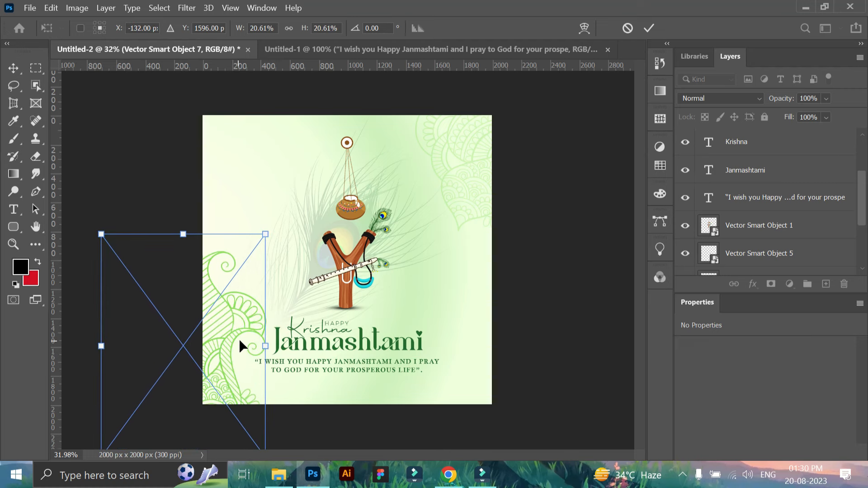
mouse_move(183, 235)
left_mouse_down()
mouse_move(182, 211)
mouse_move(182, 221)
left_mouse_up()
left_click_drag(242, 299, 236, 304)
left_click(652, 29)
Lower the opacity of the lower-left floral pattern to 32%.
left_click(826, 99)
left_click(814, 112)
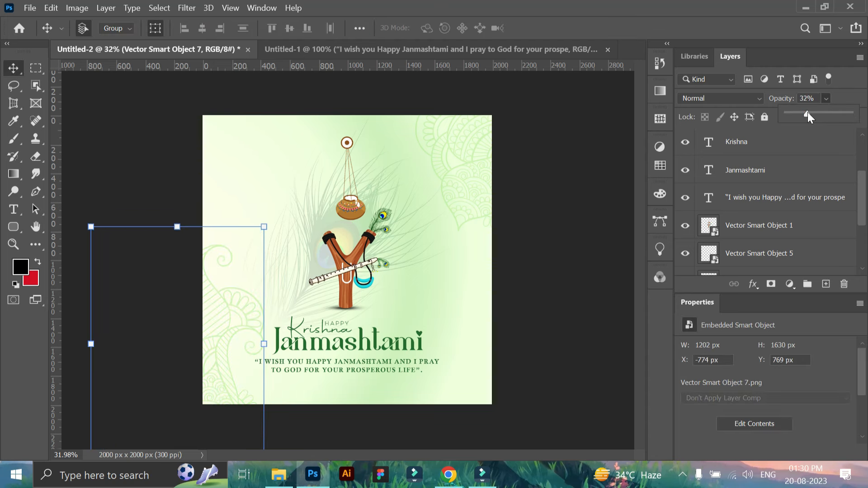
left_click(577, 316)
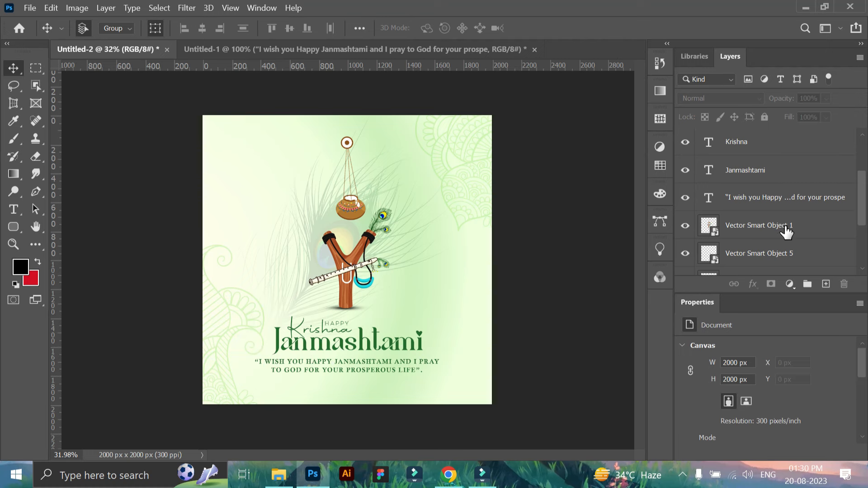
left_click(762, 227)
scroll(764, 190, "up", 3)
left_click(766, 142)
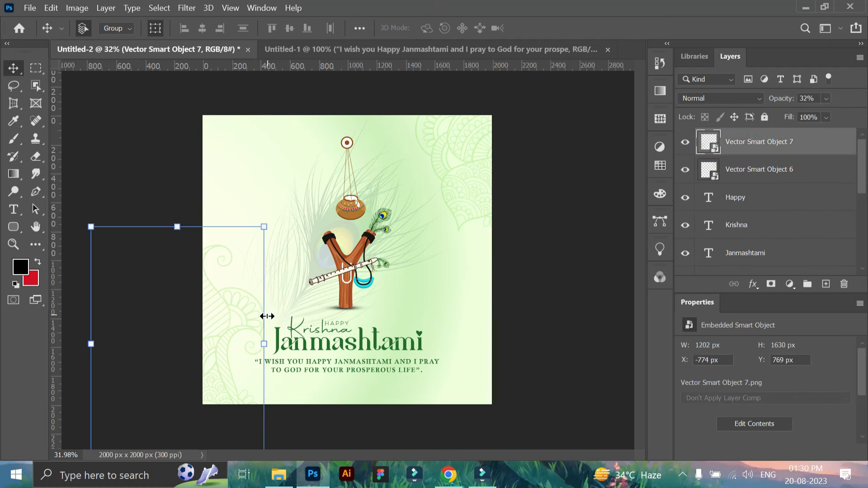
left_click(625, 316)
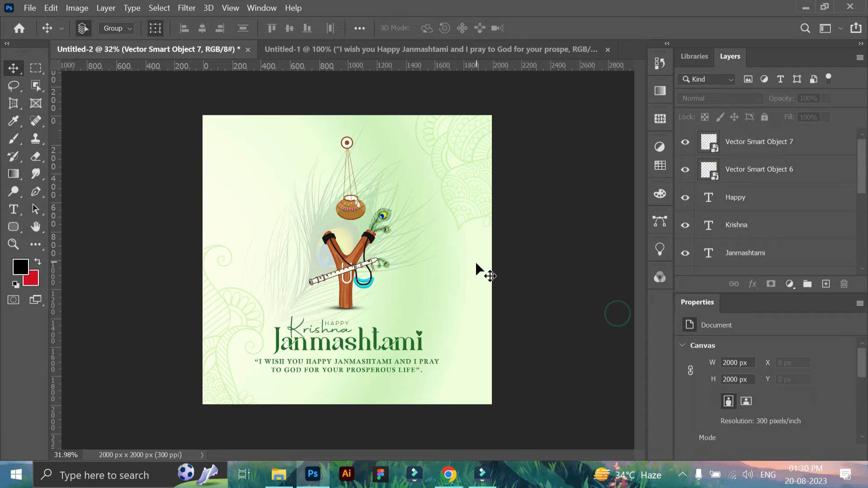
Place the Amzad logo png 600 image and scale it down in the poster's upper-left area.
left_click(279, 474)
left_click_drag(192, 96, 261, 211)
left_click_drag(488, 410, 257, 175)
left_click(649, 28)
Apply a Color Overlay to the logo using the dark green sampled from the title.
left_click(753, 284)
left_click(789, 378)
left_click_drag(404, 123, 76, 260)
left_click(10, 316)
left_click(282, 341)
left_click(809, 222)
left_click(146, 289)
Scale the logo down to about 271 px wide and position it in the poster's upper-left corner.
left_click(15, 245)
left_click_drag(232, 156, 263, 267)
key("ctrl+t")
left_click_drag(238, 143, 251, 142)
left_click_drag(285, 189, 272, 175)
left_click_drag(242, 136, 244, 141)
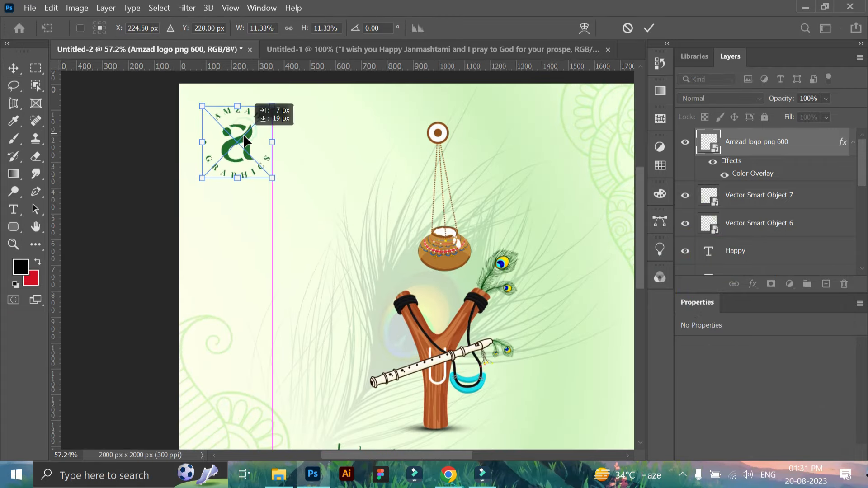
left_click(648, 29)
Scale the upper-left logo down slightly to 10.41%, about 249 px wide.
left_click(14, 244)
left_click_drag(344, 217, 334, 247)
left_click_drag(205, 171, 249, 166)
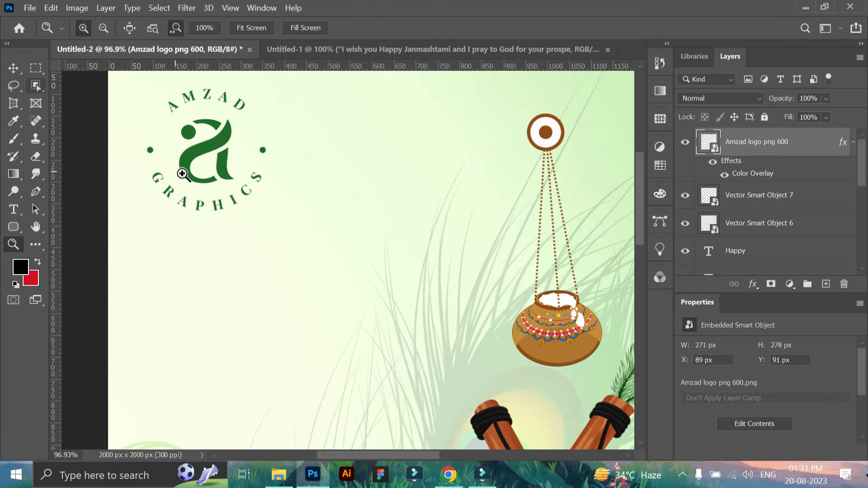
left_click(14, 68)
left_click(87, 232)
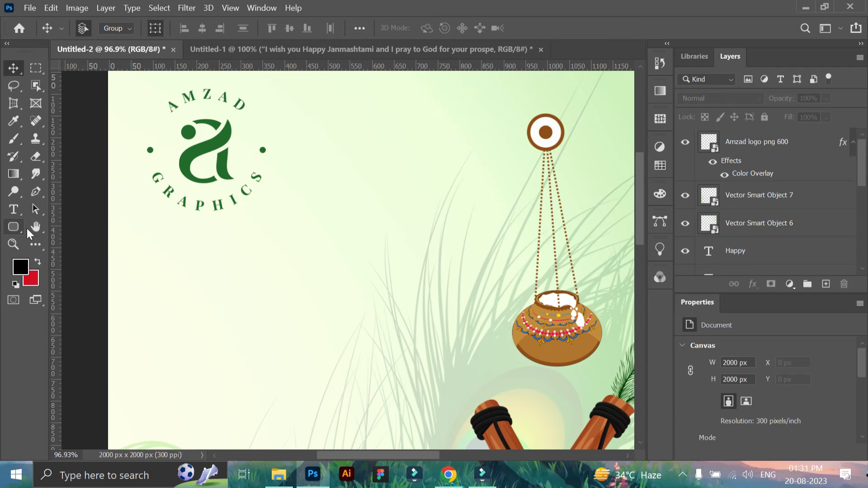
left_click(35, 226)
scroll(68, 131, "up", 2)
key("v")
left_click(228, 201)
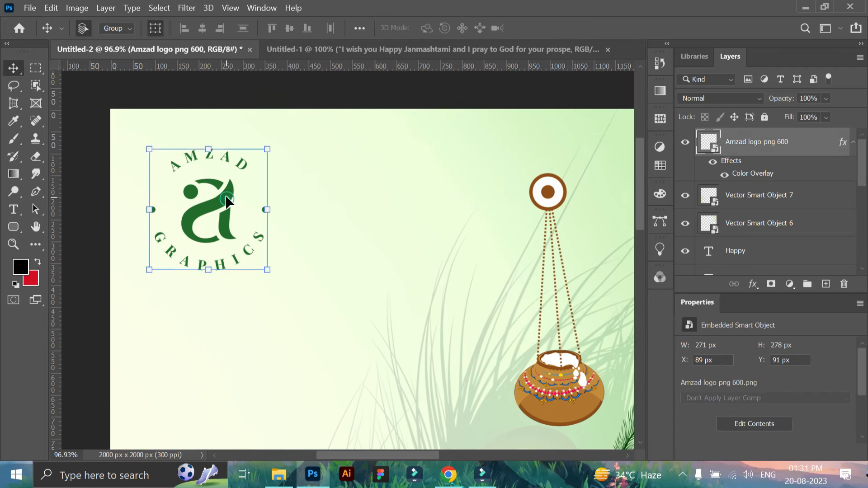
key("ctrl+t")
left_click_drag(269, 270, 258, 261)
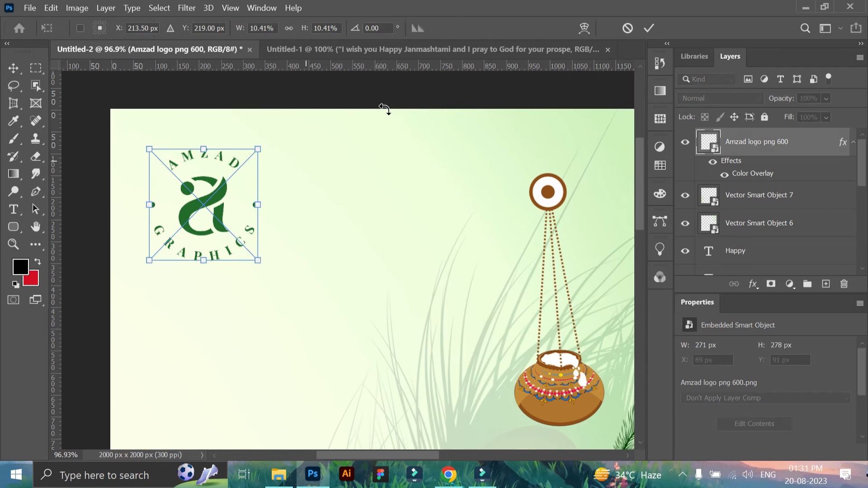
Set guides about 80 px from the poster's left and top edges and move the logo into the corner they form.
left_click(14, 244)
left_click_drag(407, 249, 335, 243)
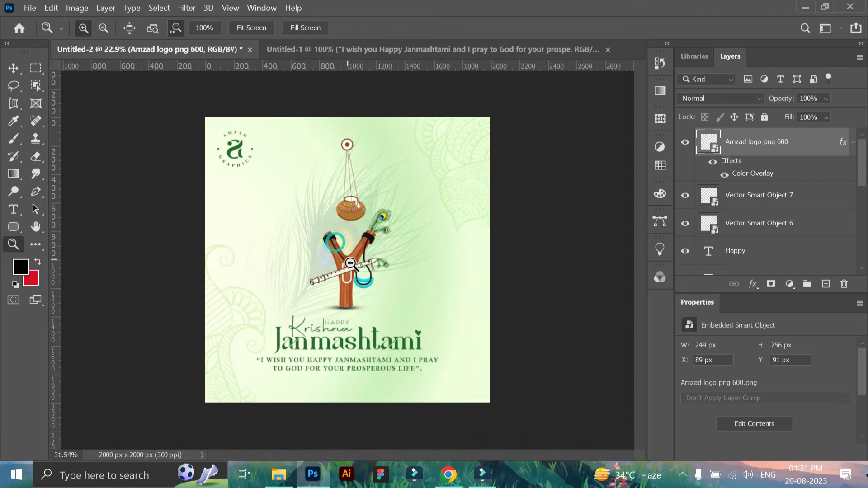
left_click_drag(374, 211, 381, 225)
left_click_drag(237, 112, 296, 127)
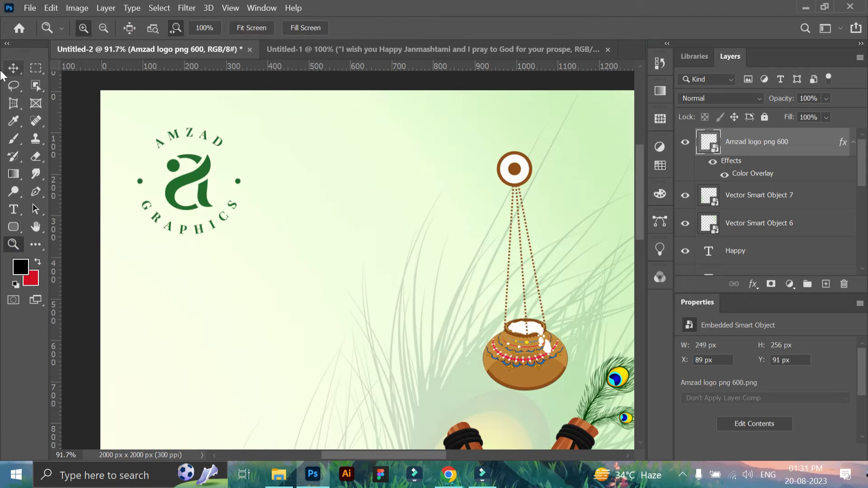
left_click(12, 69)
left_click_drag(199, 178, 200, 171)
left_click_drag(256, 100, 255, 122)
left_click(84, 238)
left_click_drag(203, 170, 201, 172)
left_click_drag(137, 117, 135, 119)
left_click_drag(202, 156, 206, 162)
Add a Curves adjustment above the slingshot and move its black point to input 105, output 0.
left_click(17, 245)
left_click_drag(285, 247, 242, 246)
mouse_move(362, 298)
left_mouse_down()
mouse_move(330, 301)
mouse_move(368, 299)
left_mouse_up()
left_click(13, 68)
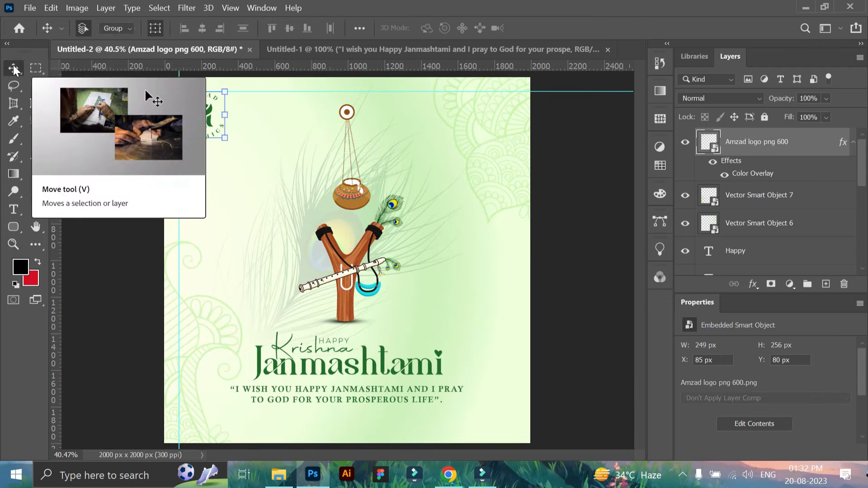
left_click(562, 360)
key("z")
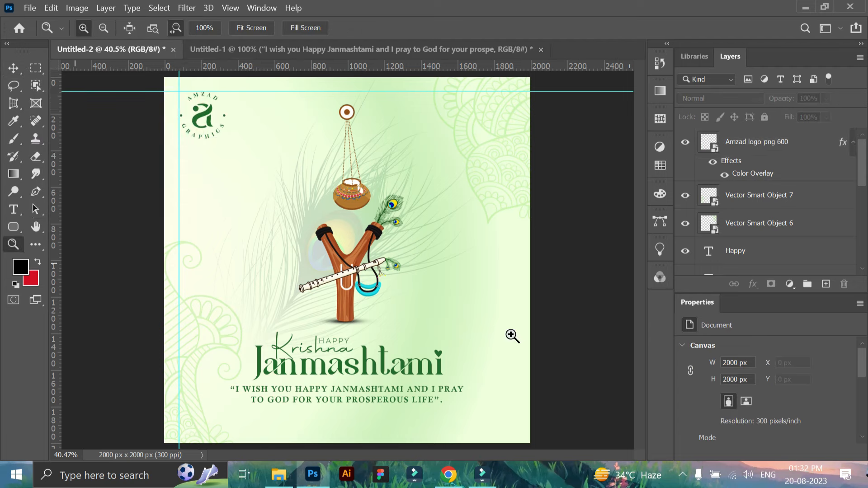
left_click_drag(379, 347, 405, 367)
left_click(13, 69)
left_click(315, 163)
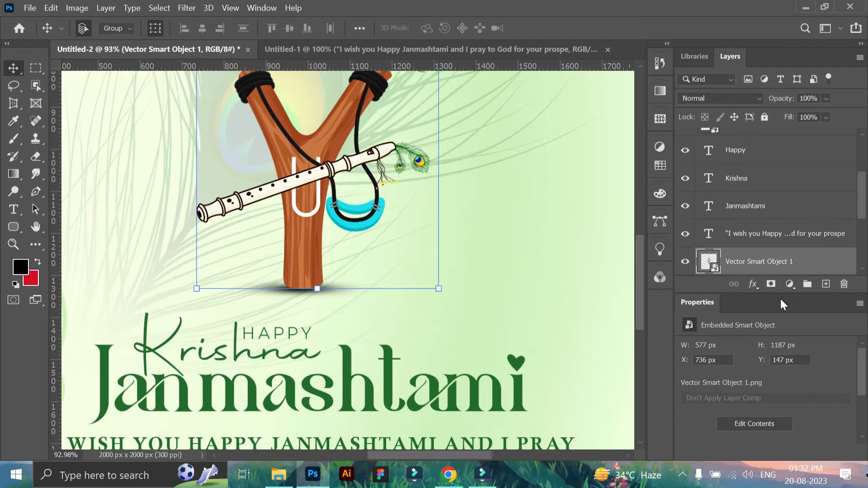
left_click(790, 284)
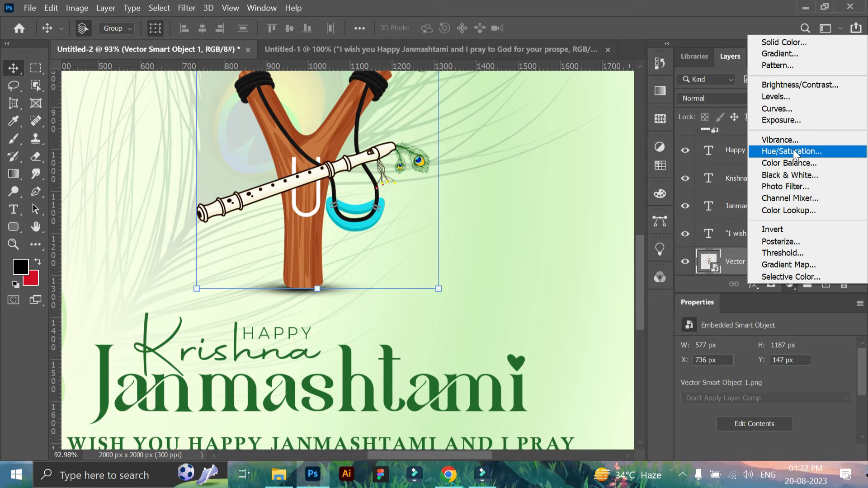
left_click(776, 110)
left_click_drag(713, 391, 769, 392)
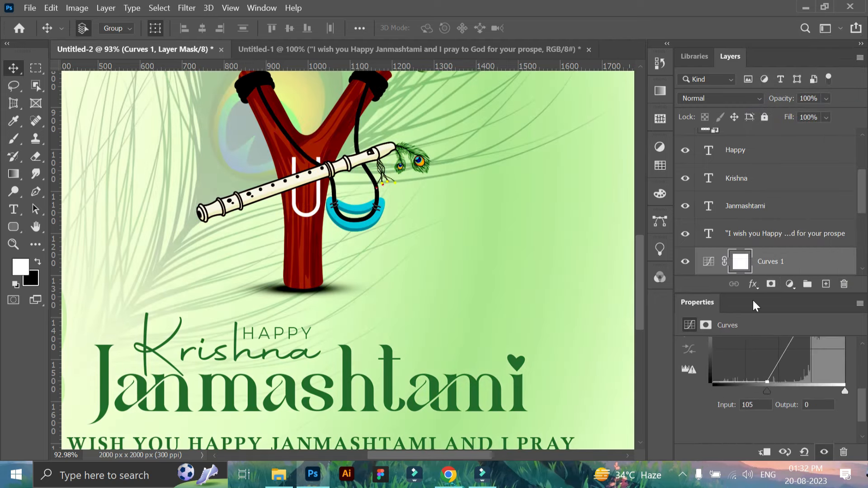
Clip the Curves adjustment to the slingshot and limit it to the handle's base using an inverted mask and an 89 px soft brush.
key("b")
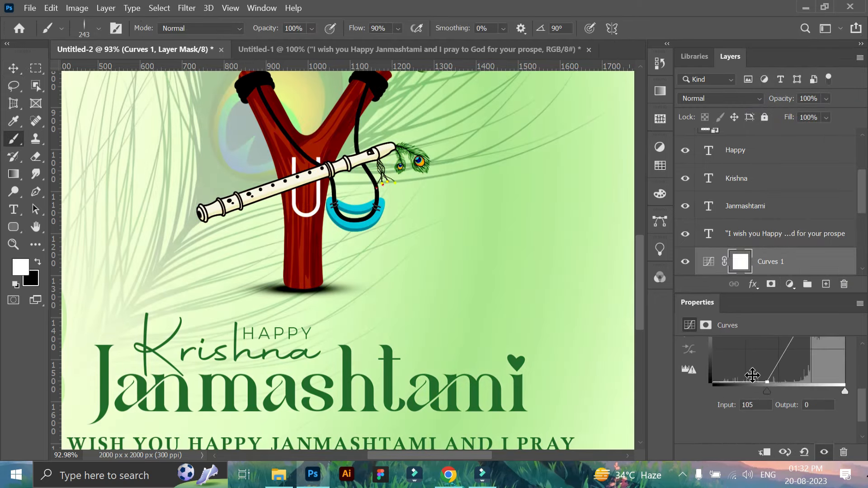
left_click(766, 452)
left_click(92, 32)
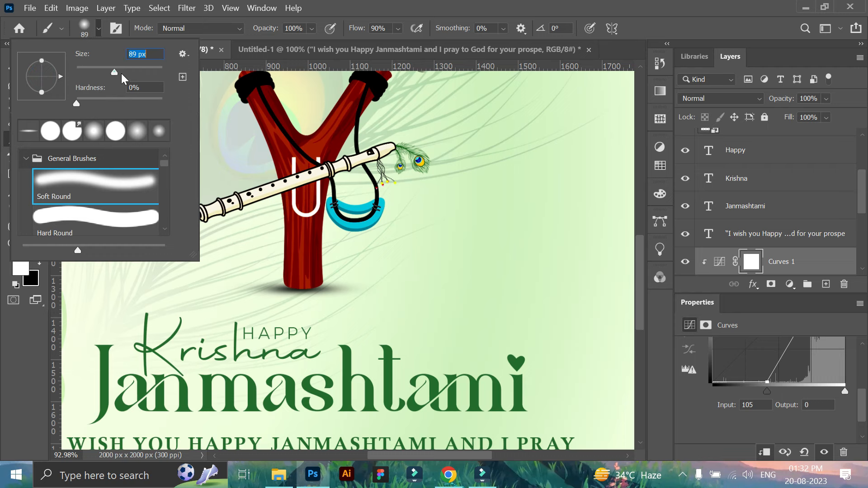
left_click(294, 279)
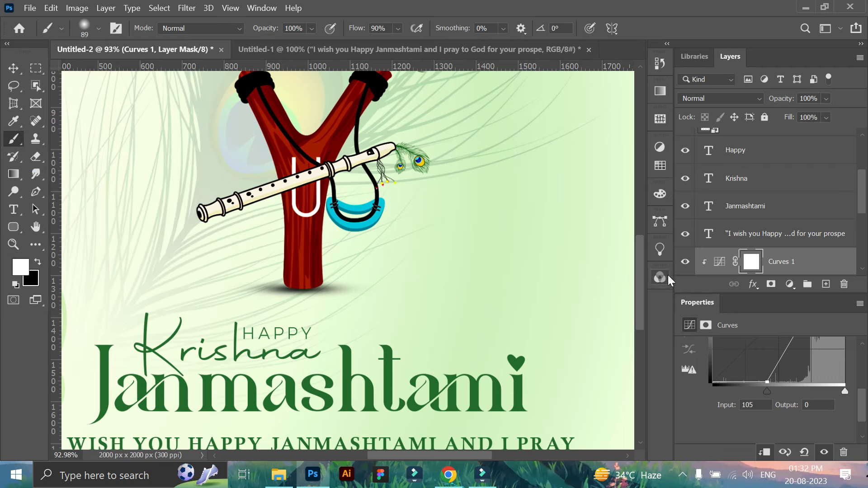
key("ctrl+i")
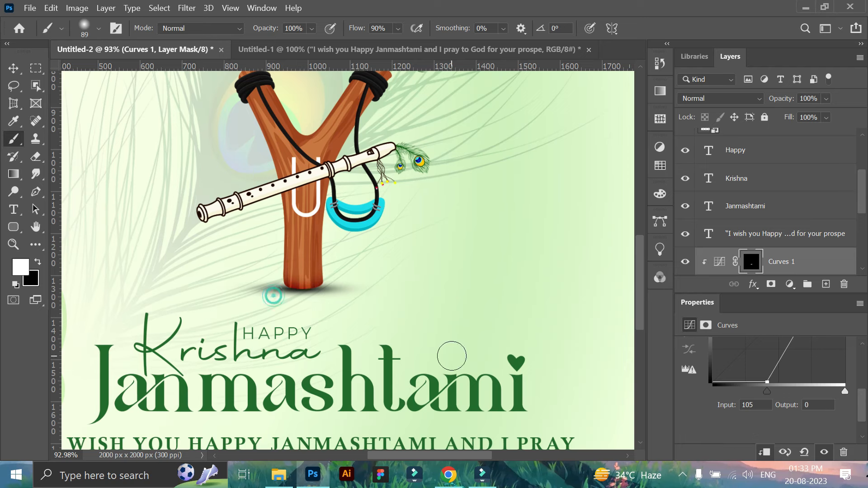
Nudge the shadow beneath the slingshot slightly upward so it sits under the handle.
key("v")
left_click(334, 290)
left_click_drag(334, 290, 332, 287)
left_click(753, 284)
left_click_drag(420, 115, 196, 341)
left_click(278, 370)
key("z")
left_click_drag(466, 316, 405, 279)
left_click_drag(345, 310, 378, 358)
left_click(11, 72)
key("z")
left_click_drag(359, 282, 394, 345)
left_click(12, 73)
left_click(725, 100)
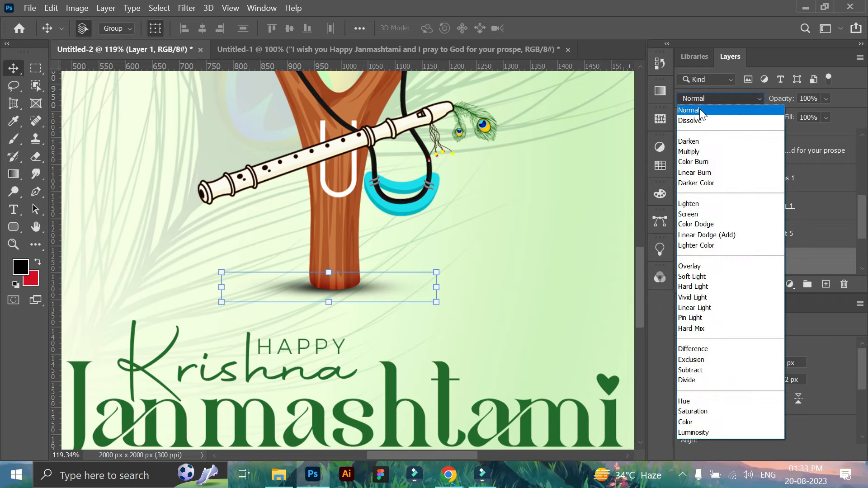
left_click(700, 114)
Lower the opacity of the shadow beneath the slingshot to 75%.
key("z")
key("ctrl+0")
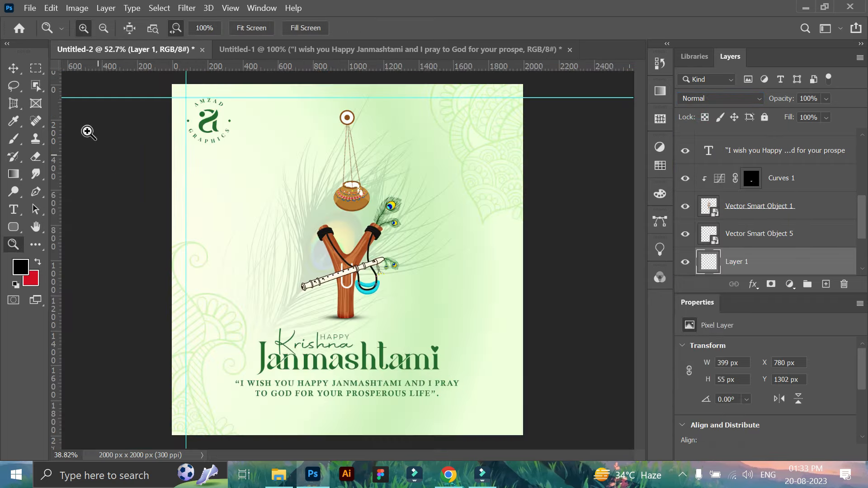
key("v")
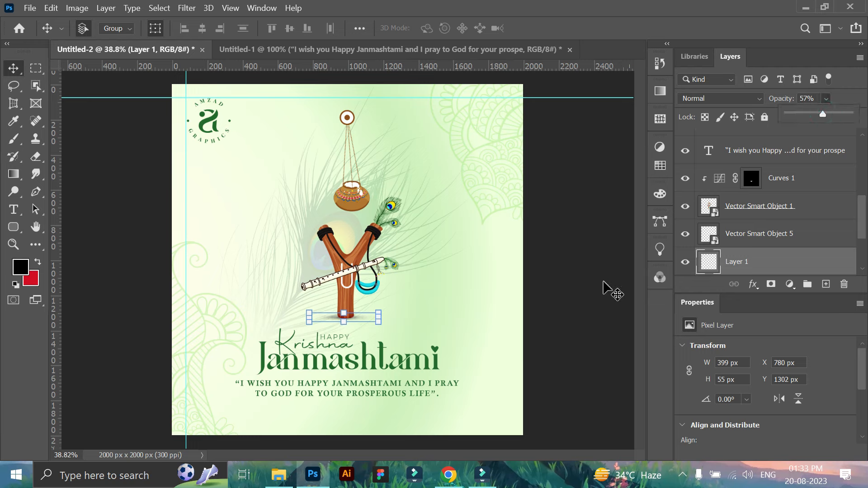
left_click(604, 282)
left_click(353, 320)
left_click(827, 100)
left_click(583, 302)
key("z")
left_click(350, 322)
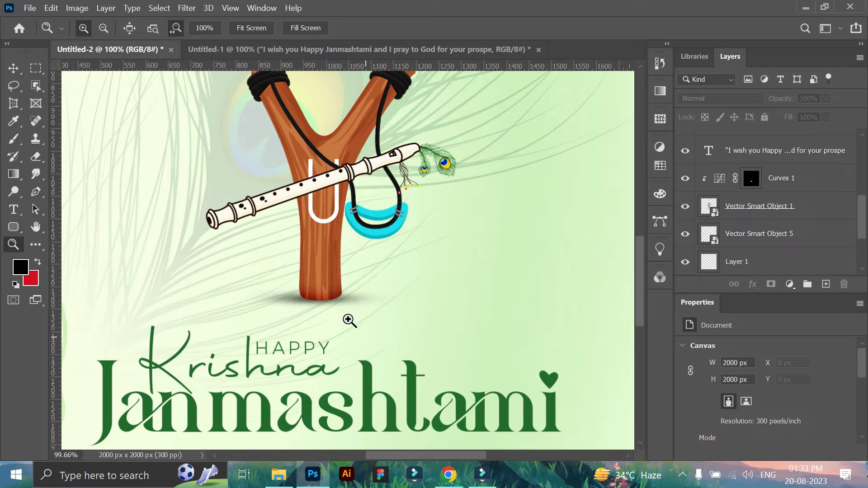
left_click(350, 320, "alt")
key("v")
left_click(347, 312)
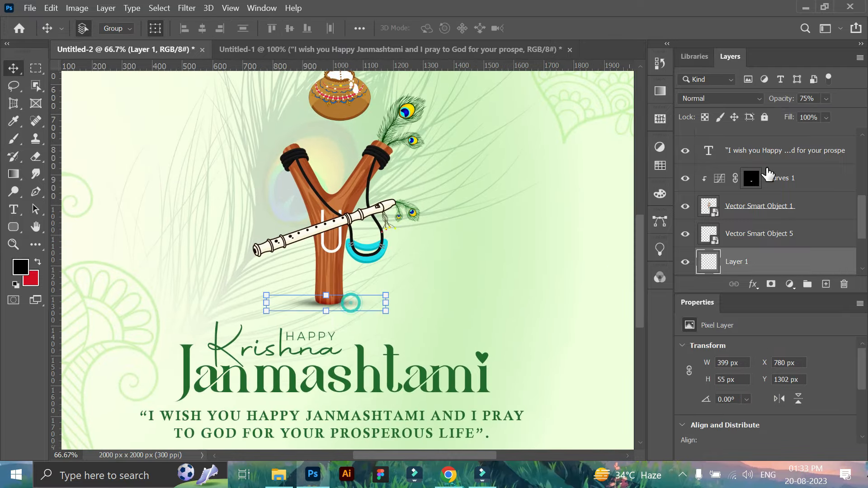
left_click(592, 281)
Add a vertical guide at the poster's horizontal centre and check the title and quote against it.
left_click(14, 246)
left_click_drag(446, 312, 317, 319)
left_click(341, 319)
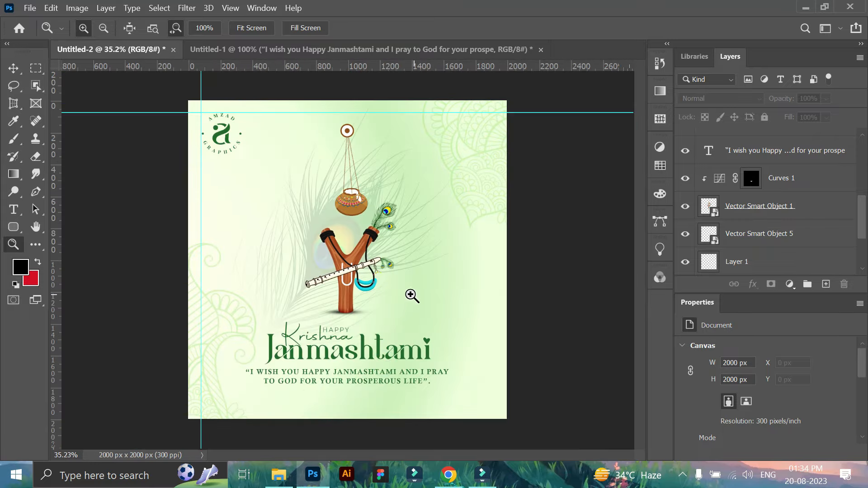
key("v")
left_click_drag(342, 278, 347, 277)
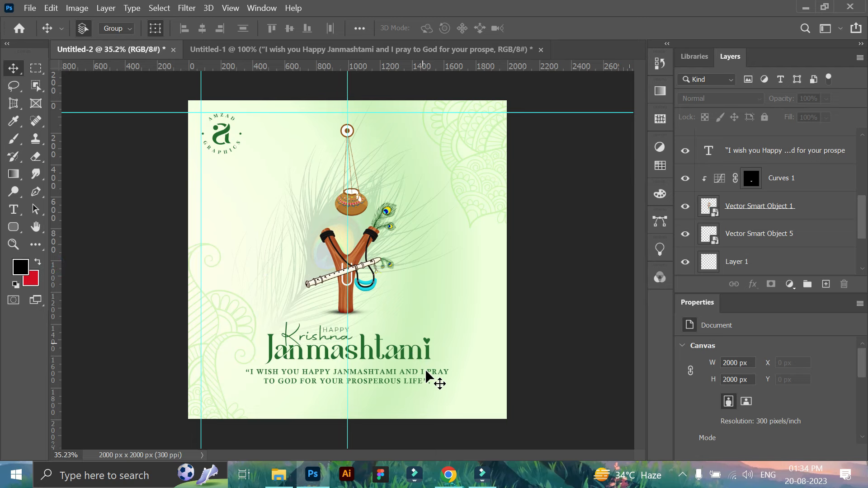
left_click(413, 361)
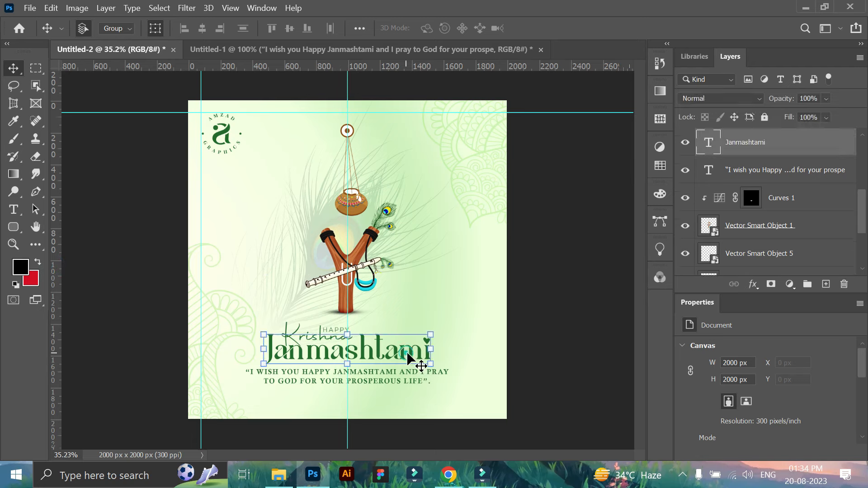
left_click(414, 382)
left_click(568, 356)
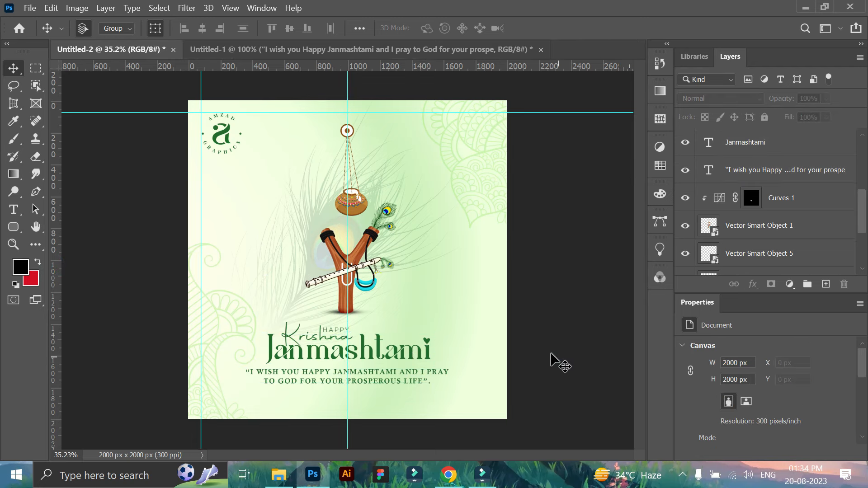
Place the peacock feather image from File Explorer onto the poster and scale it down near the title.
left_click(285, 478)
left_click_drag(664, 113, 398, 344)
left_click(14, 69)
left_click_drag(426, 390, 257, 214)
left_click_drag(289, 165, 362, 371)
left_click(648, 28)
Transform the feather to about 108 × 172 px and fit it above the K of Krishna.
left_click(13, 245)
left_click(14, 69)
left_click_drag(303, 85, 237, 188)
left_click_drag(223, 286, 257, 300)
left_click_drag(199, 203, 210, 217)
left_click_drag(257, 292, 256, 292)
left_click(647, 28)
Move the feather layer below the Krishna text layer and shift the feather down onto the K's stem at X 538, Y 1265 px.
scroll(755, 216, "up", 5)
left_click_drag(751, 150, 736, 247)
left_click(17, 248)
left_click_drag(416, 357, 359, 312)
left_click_drag(287, 281, 360, 364)
left_click_drag(406, 383, 443, 430)
key("v")
left_click_drag(370, 264, 366, 282)
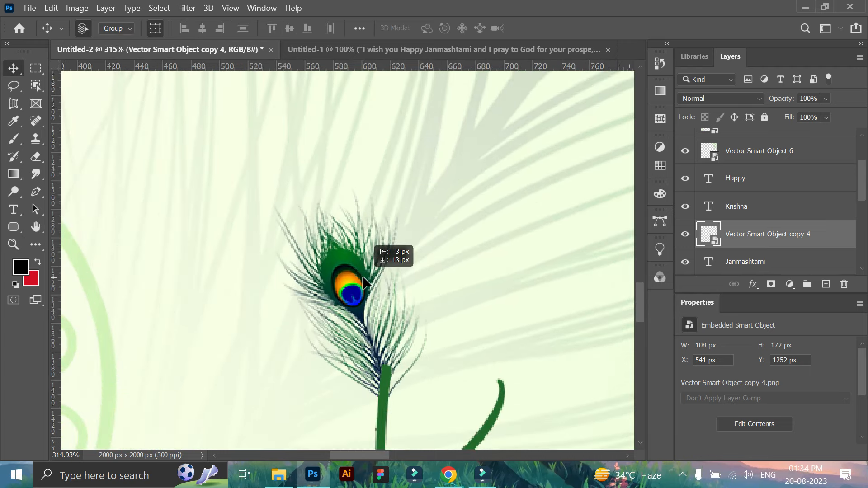
Rasterize the feather layer and erase the excess at its lower end where it meets the K's stem.
key("e")
scroll(414, 351, "down", 2)
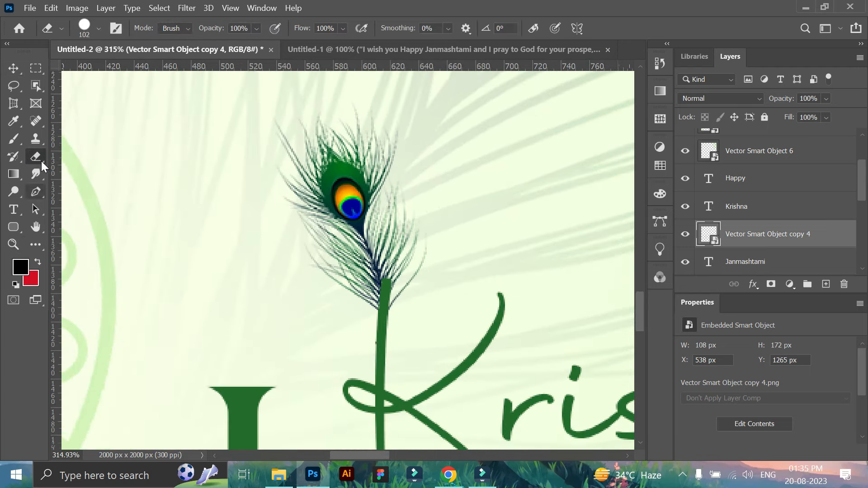
left_click(336, 374)
left_click(460, 204)
left_click(13, 245)
left_click_drag(502, 352, 460, 343)
key("ctrl+0")
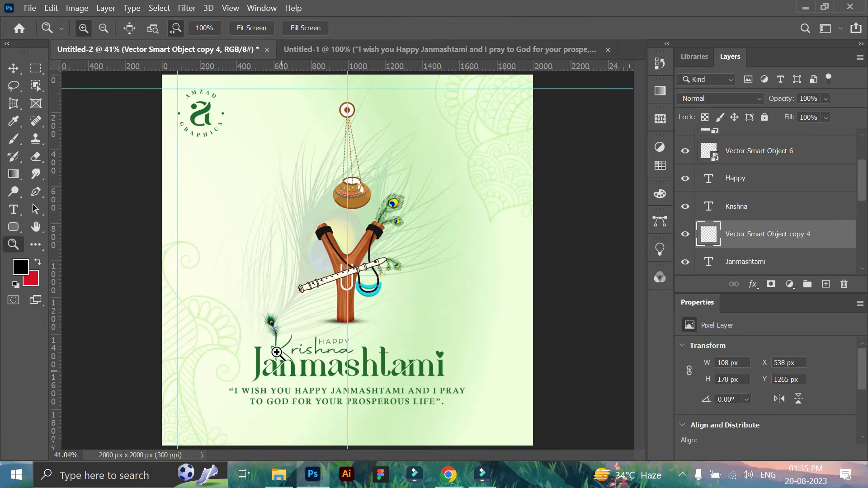
Transform the feather to about 111 × 169 px and reposition it on the K's stem at X 533, Y 1275 px.
left_click_drag(276, 352, 305, 350)
key("v")
left_click_drag(267, 195, 249, 204)
left_click(249, 188)
left_click(17, 247)
left_click_drag(460, 299, 394, 222)
left_click_drag(304, 357, 378, 402)
left_click(13, 68)
left_click_drag(249, 136, 247, 137)
left_click(638, 29)
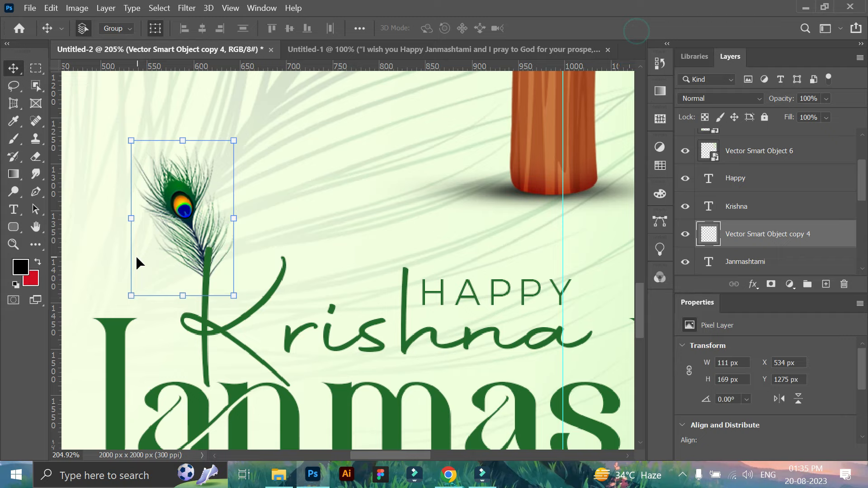
left_click_drag(181, 223, 181, 223)
Save the poster as a JPEG named "Happy janmashtami" in the Downloads folder at quality 12.
left_click(14, 245)
left_click_drag(424, 287, 402, 258)
left_click_drag(473, 291, 434, 303)
left_click_drag(432, 302, 427, 333)
left_click(13, 67)
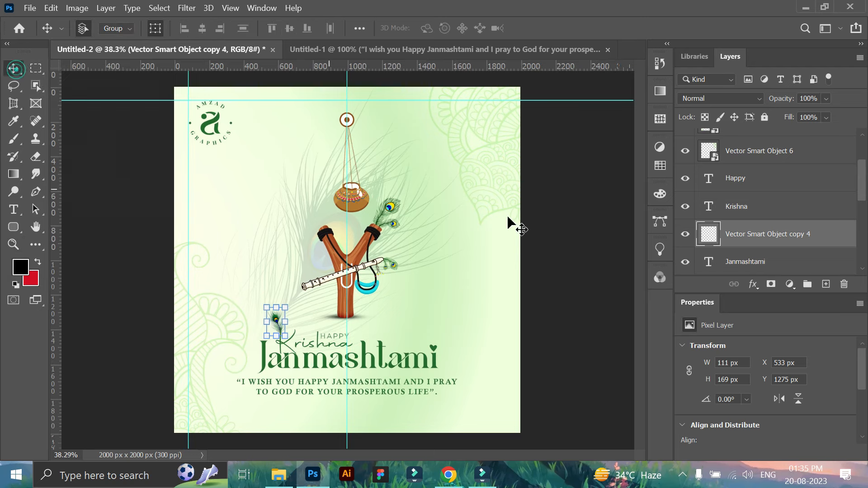
left_click(544, 224)
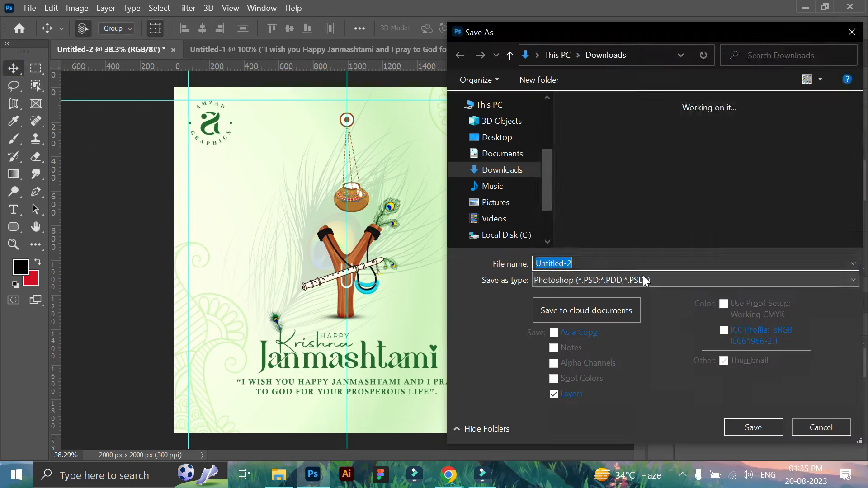
left_click(643, 277)
left_click(622, 134)
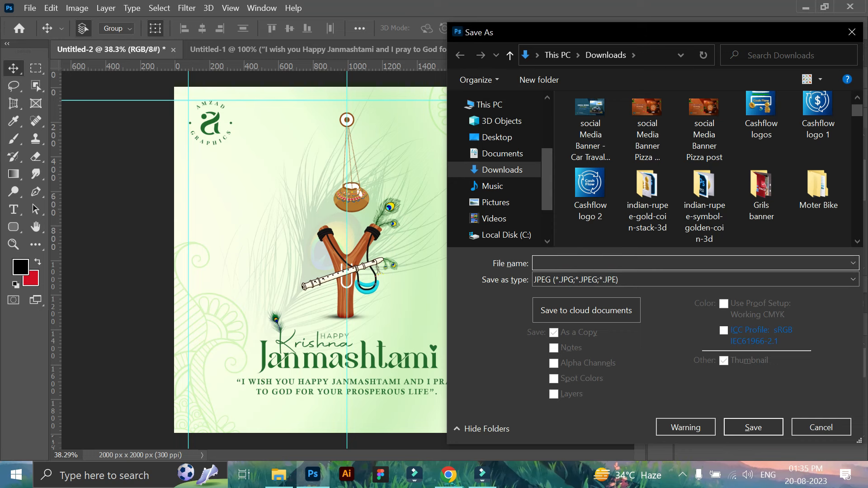
type("Happy janmashtami")
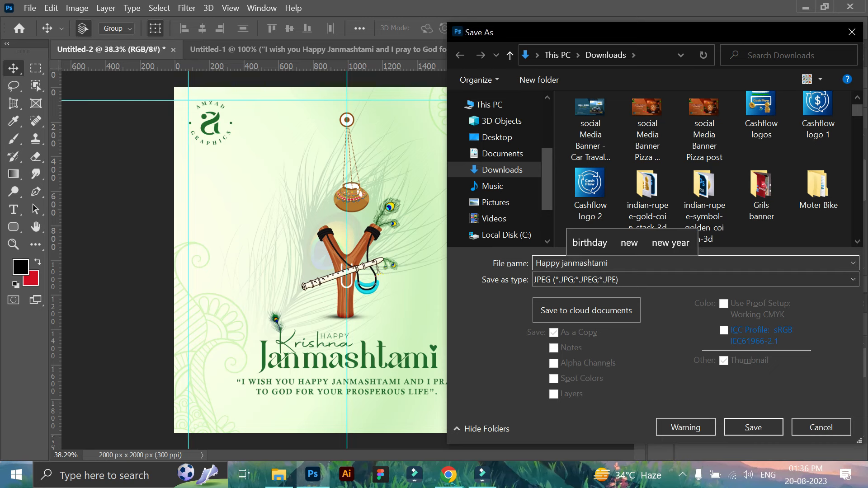
key("Return")
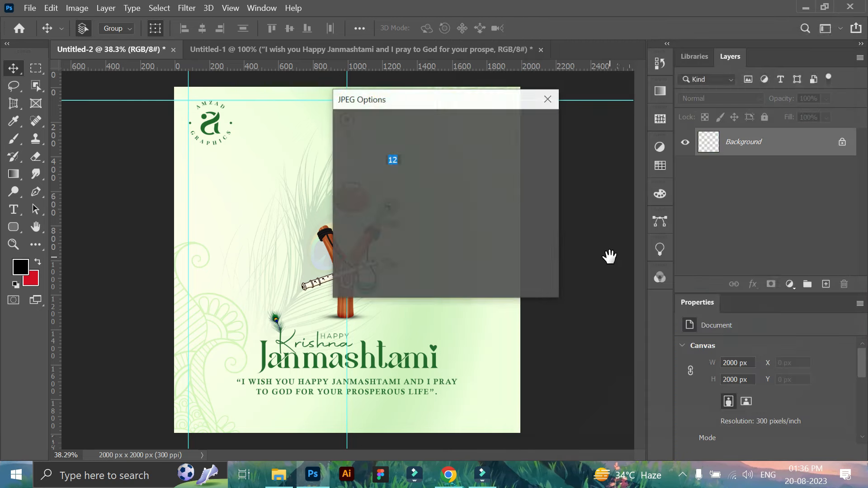
key("Return")
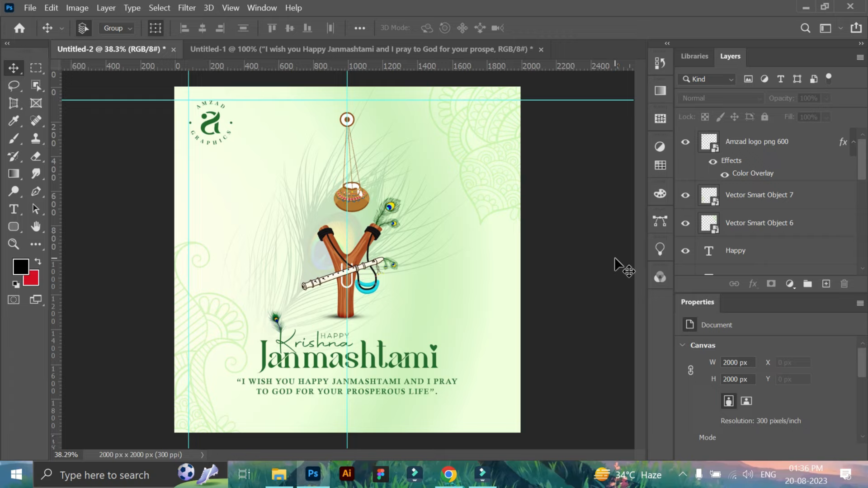